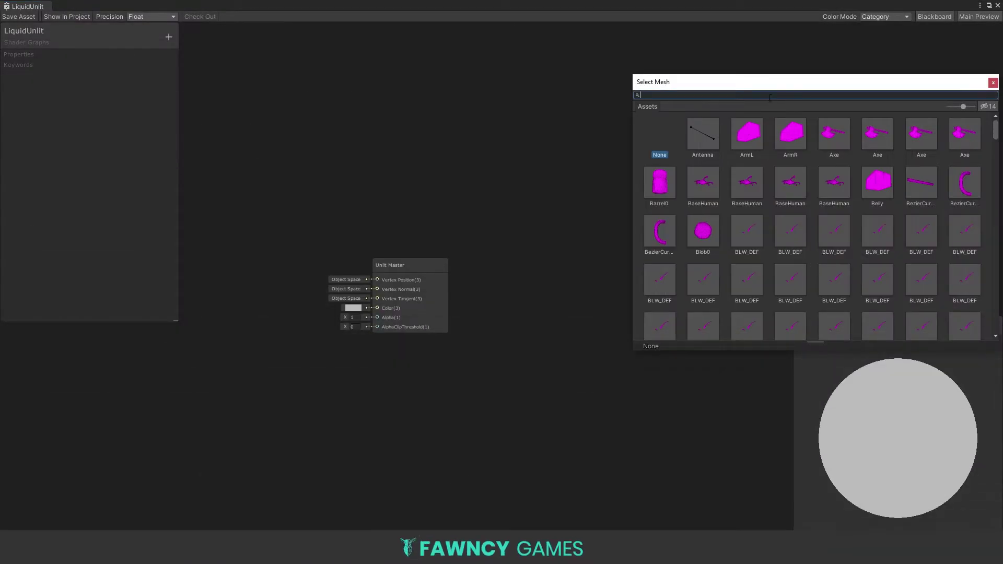
Preview the shader on the Liquid mesh.
type("li")
left_click(701, 136)
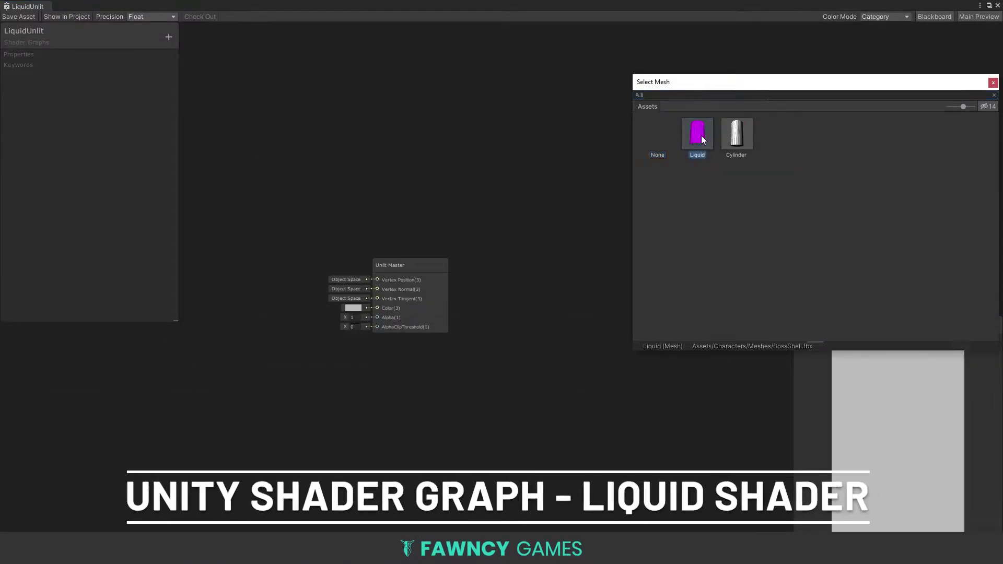
double_click(701, 136)
Set the Unlit Master surface to Transparent with Alpha blending.
scroll(424, 324, "up", 3)
left_click(659, 224)
left_click(792, 252)
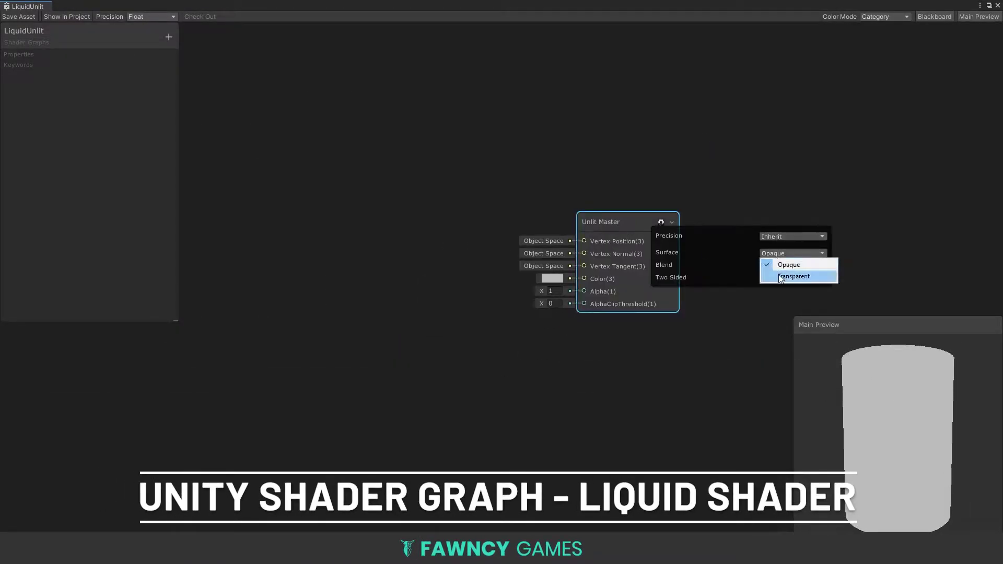
left_click(780, 277)
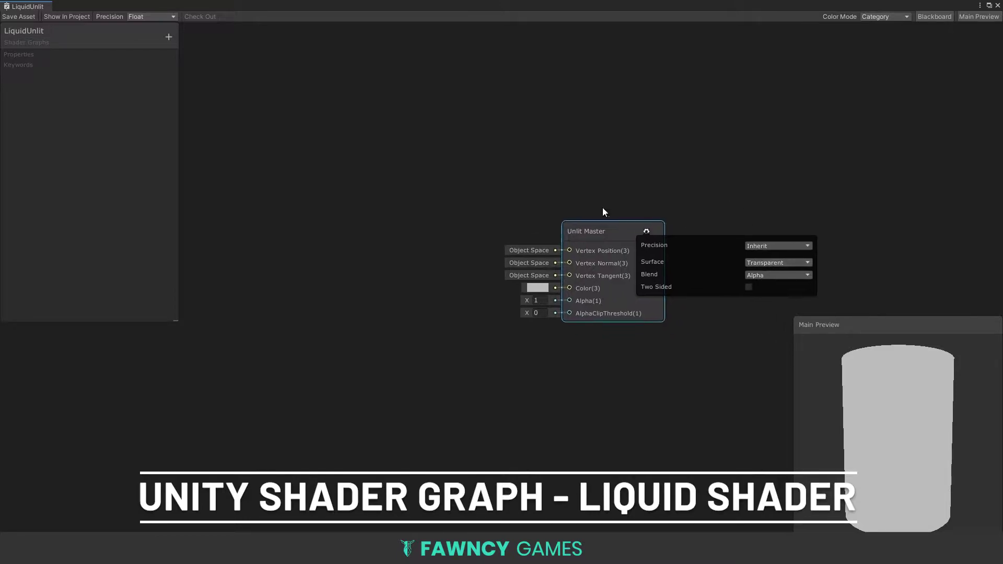
left_click(486, 183)
Add a Color property named 'Main Color' and place it on the graph.
key("space")
left_click(168, 36)
left_click(188, 83)
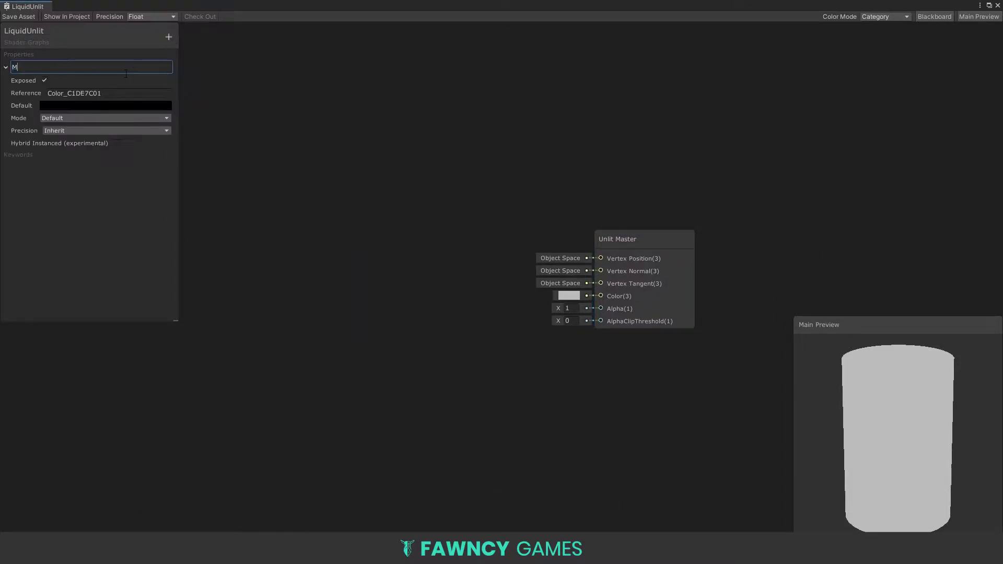
type("Main Color")
key("Return")
mouse_move(34, 67)
left_mouse_down()
mouse_move(338, 151)
mouse_move(255, 271)
left_mouse_up()
Add a second Color property named 'Secondary Color'.
left_click(169, 37)
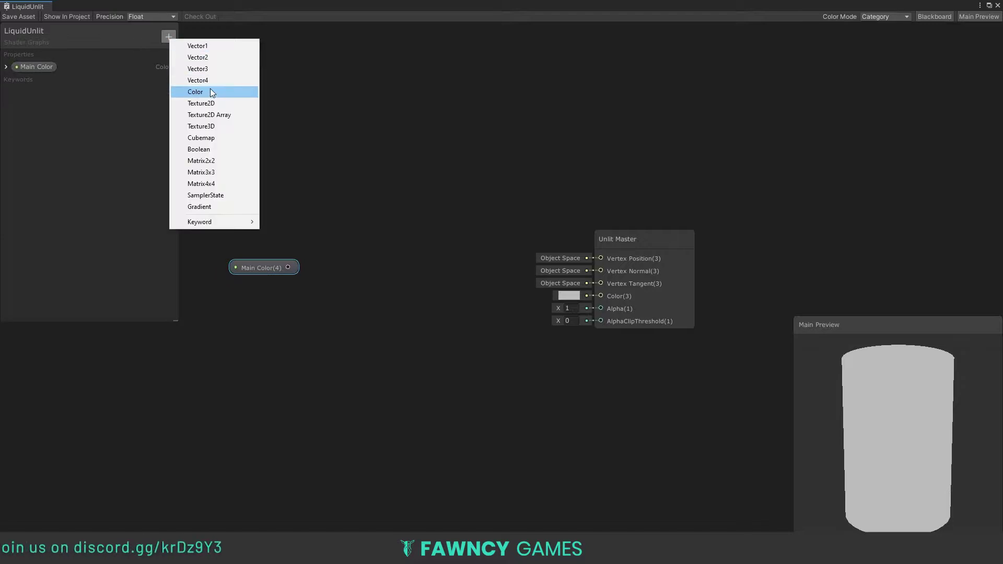
left_click(210, 92)
type("Secondary Color")
key("Return")
Set Main Color's default colour to red.
left_click(5, 81)
left_click(5, 66)
left_click(71, 105)
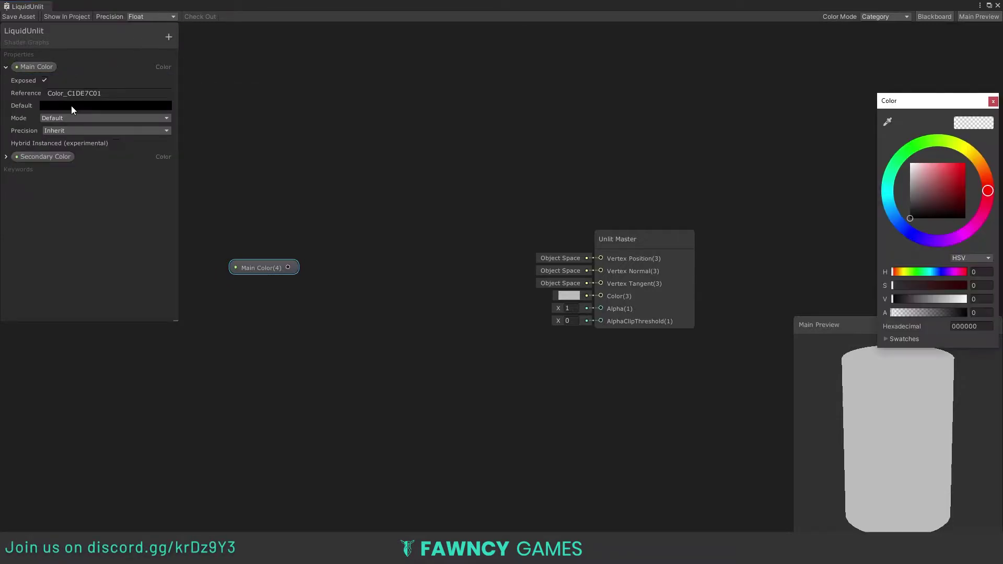
left_click_drag(957, 207, 947, 177)
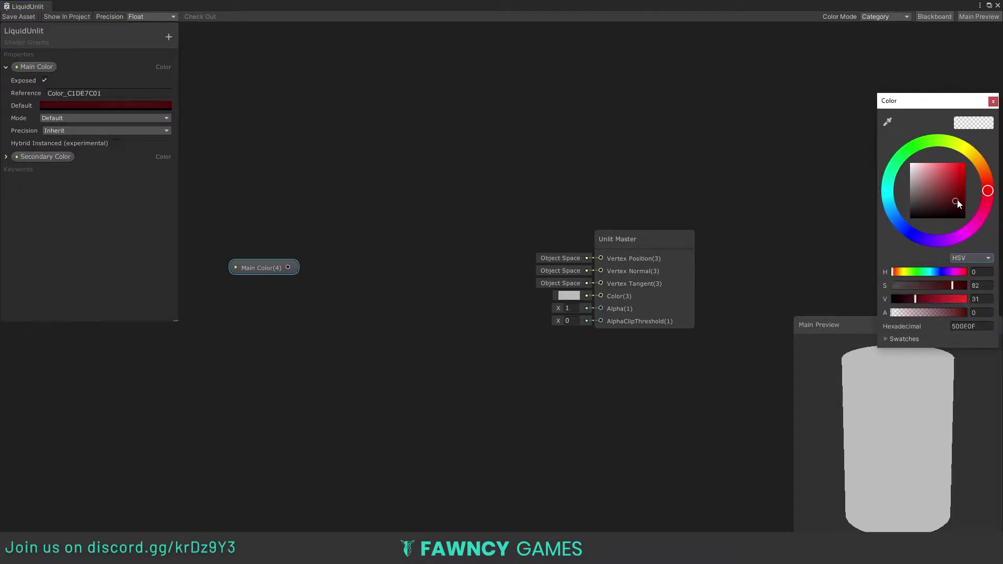
left_click(994, 103)
Copy the red default into Secondary Color and place it on the graph.
right_click(105, 105)
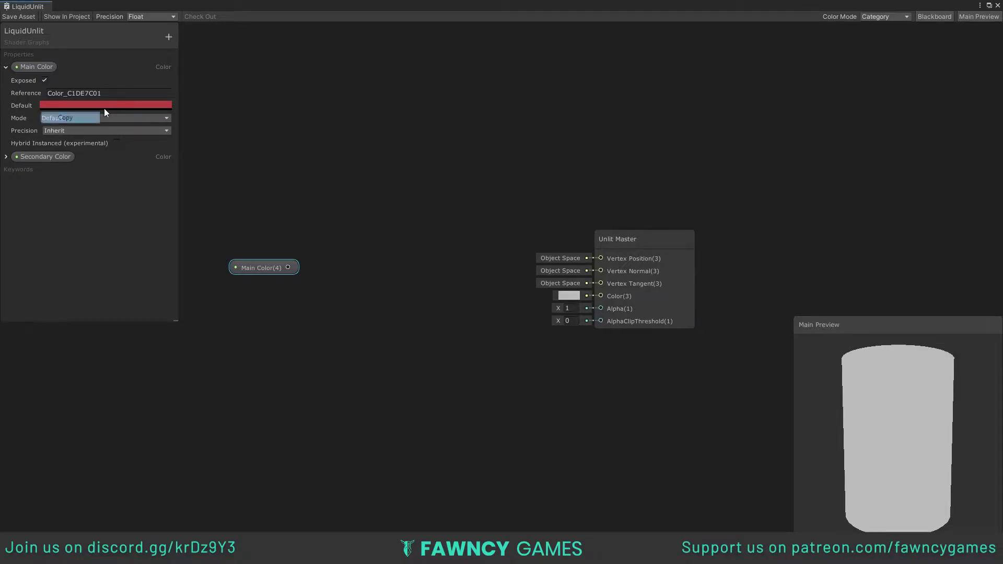
left_click(57, 118)
left_click(6, 156)
right_click(84, 196)
left_click(65, 219)
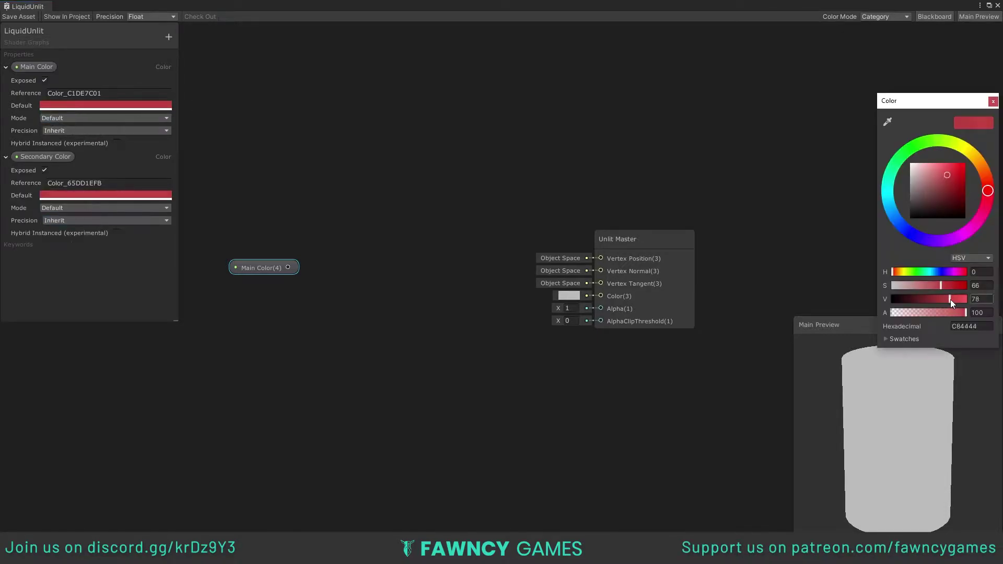
left_click(994, 104)
left_click(6, 157)
left_click(6, 66)
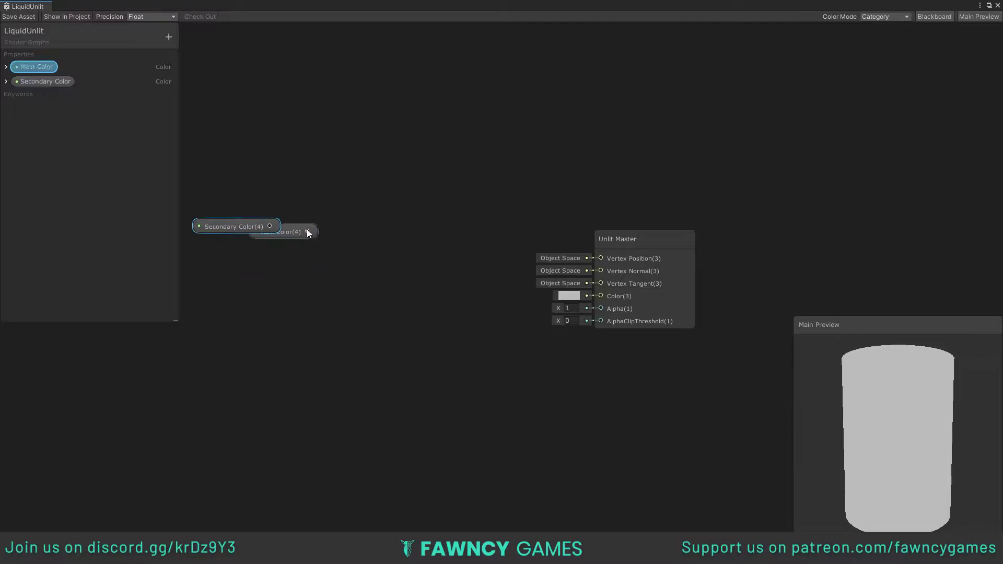
left_click_drag(97, 143, 295, 233)
Create a Fresnel Effect node feeding a Step node.
scroll(422, 261, "down", 2)
key("space")
type("f")
left_click(303, 410)
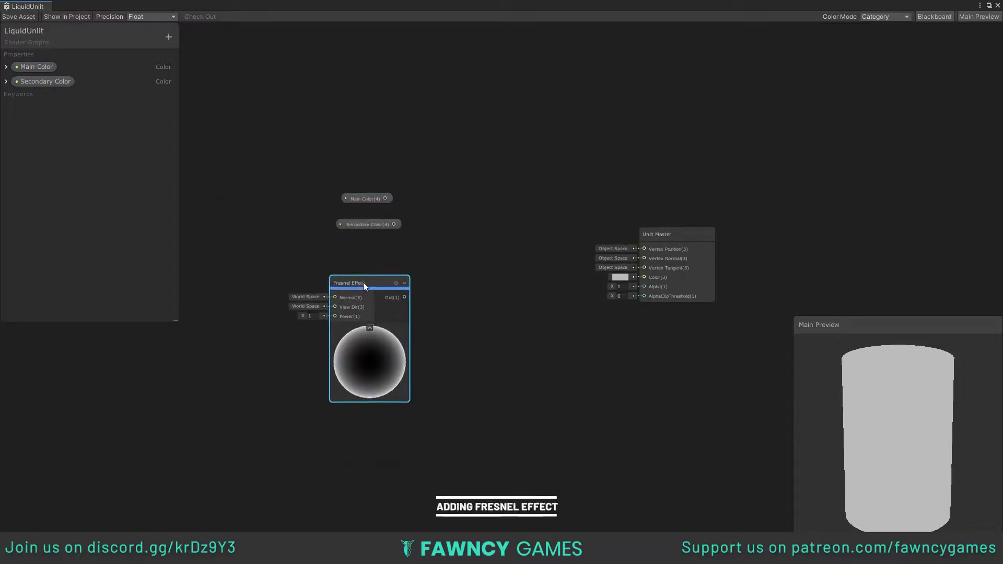
left_click_drag(371, 302, 386, 311)
type("step")
left_click(425, 349)
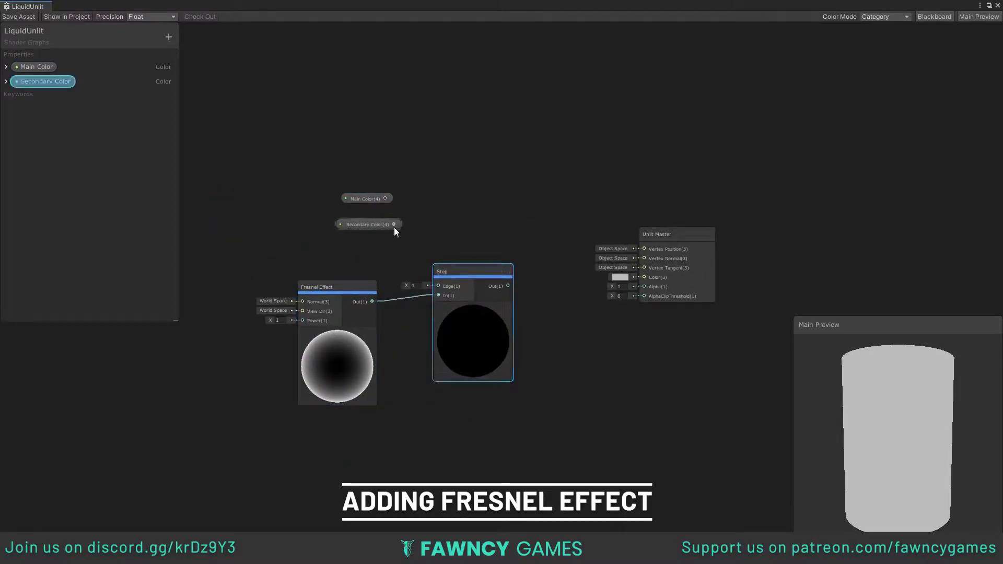
Add an Overwrite Blend of Main and Secondary Color, with Step driving opacity.
left_click_drag(334, 288, 310, 377)
left_click_drag(385, 199, 471, 233)
type("bl")
left_click(464, 269)
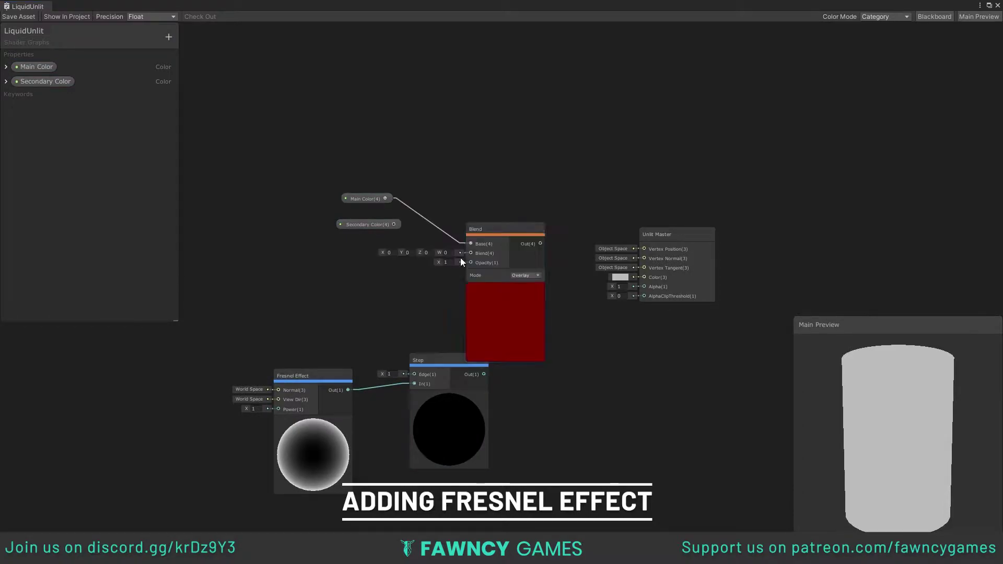
left_click_drag(393, 224, 477, 226)
left_click_drag(484, 373, 477, 236)
left_click_drag(313, 375, 242, 336)
left_click(539, 249)
left_click(543, 502)
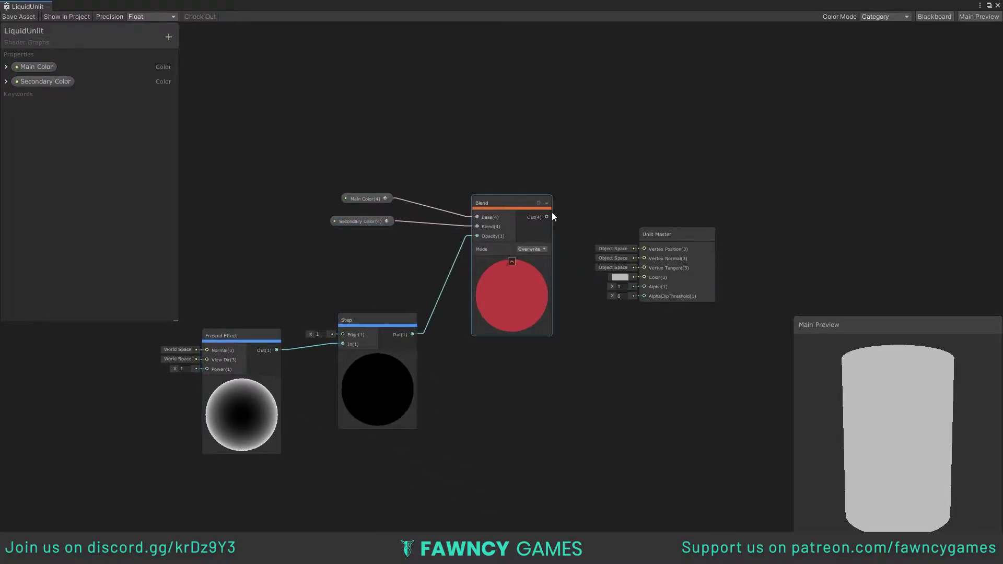
Wire the Blend into master Color, set Step edge 0.5 and Fresnel power 0.82.
left_click_drag(546, 217, 644, 277)
scroll(523, 313, "up", 2)
left_click_drag(399, 354, 391, 358)
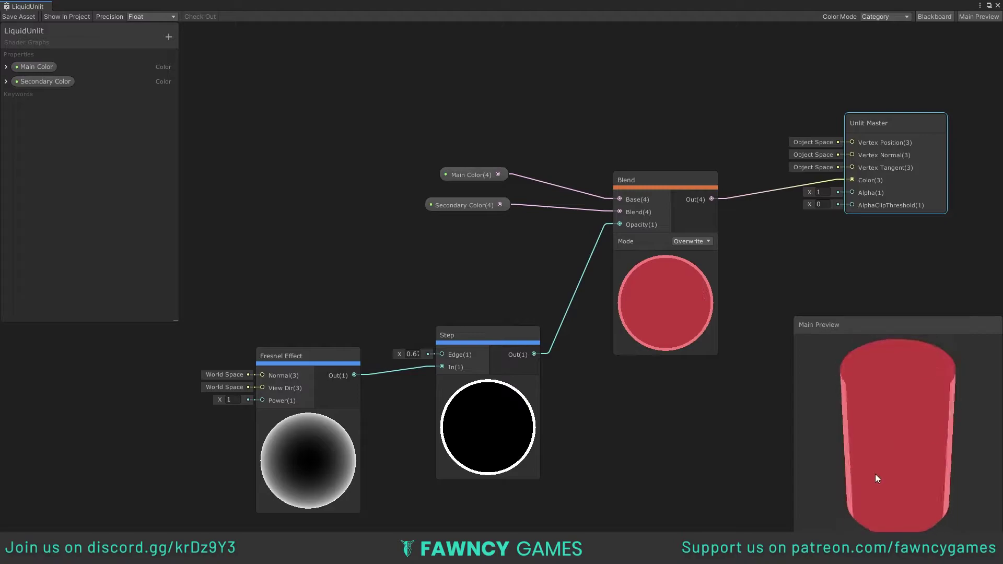
double_click(412, 354)
type("0.5")
left_click_drag(219, 400, 220, 403)
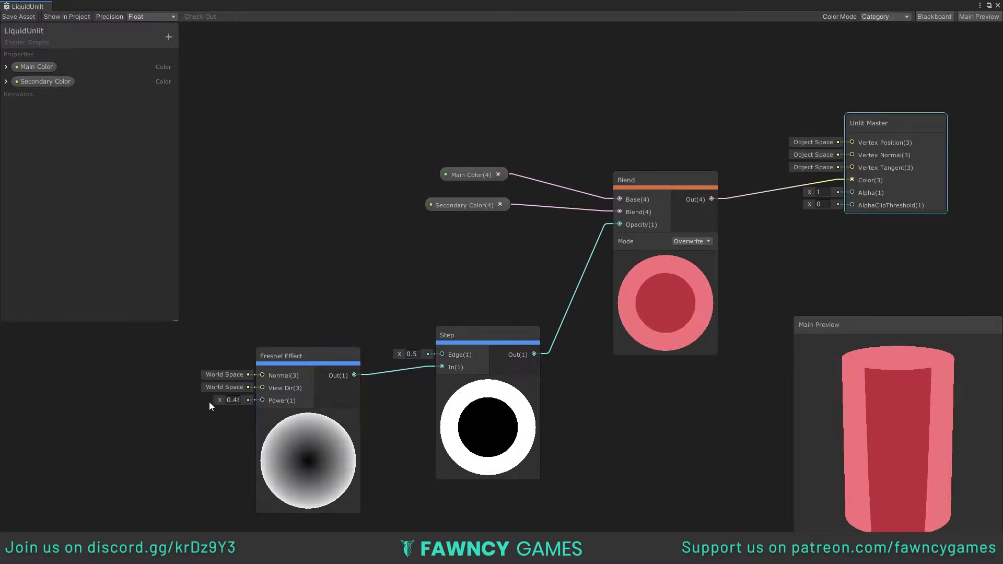
Add a Vector1 'Fresnel Amount' property driving the Fresnel power.
left_click(169, 36)
left_click(176, 47)
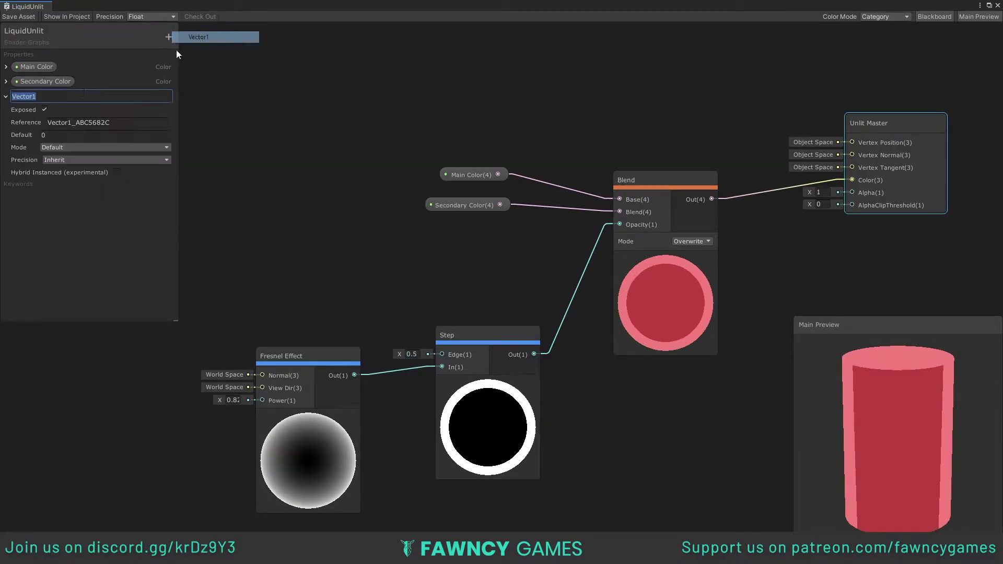
type("Fresnel Amount")
key("Return")
type("1")
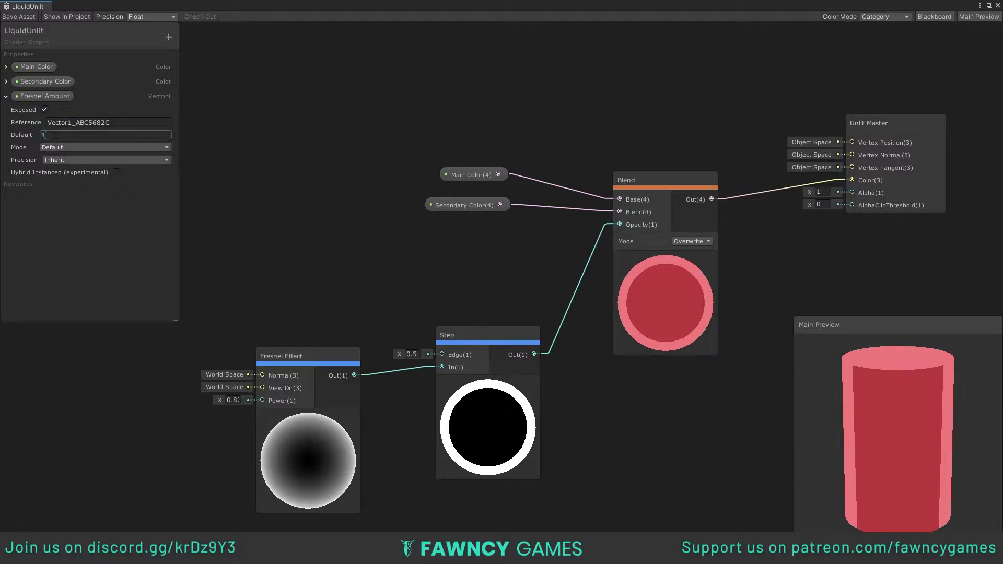
left_click(6, 96)
left_click_drag(45, 95, 118, 397)
left_click_drag(219, 401, 225, 400)
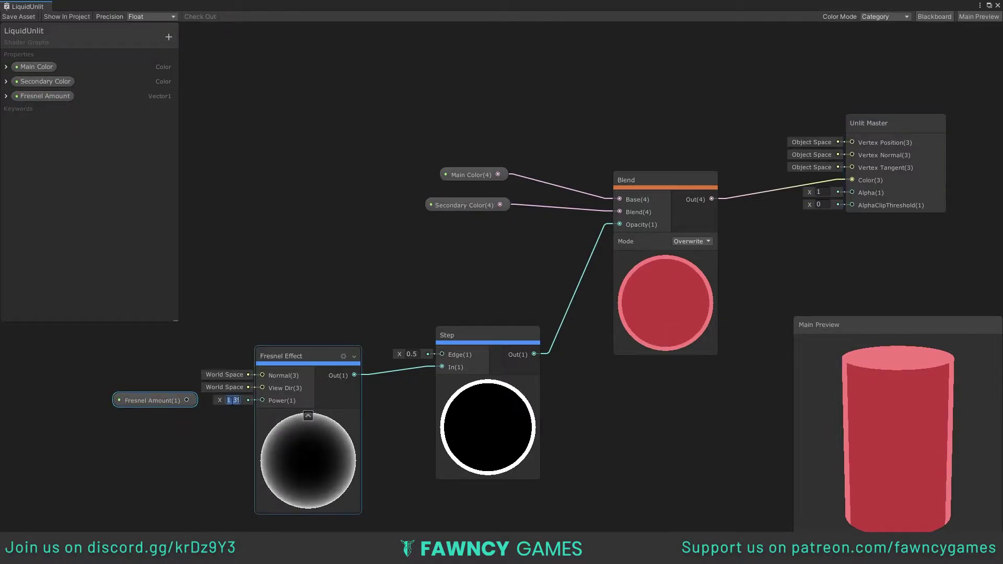
Group the colour nodes into a group named 'Color'.
scroll(380, 248, "down", 3)
key("ctrl+g")
type("Color")
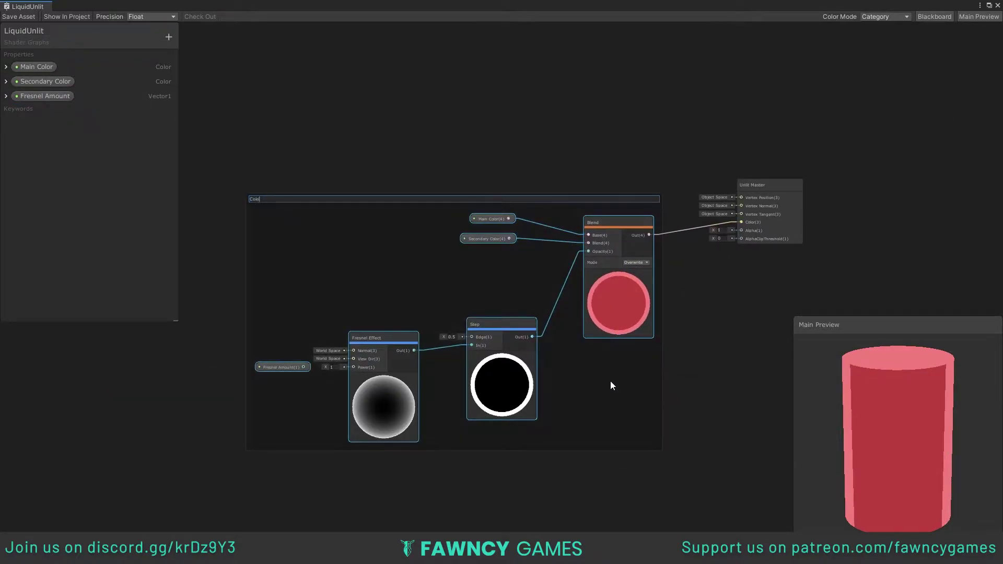
left_click_drag(758, 185, 798, 198)
Add a Vector1 'Alpha' slider property, default 0.5, wired to master Alpha.
left_click(169, 36)
left_click(176, 47)
type("Alpha")
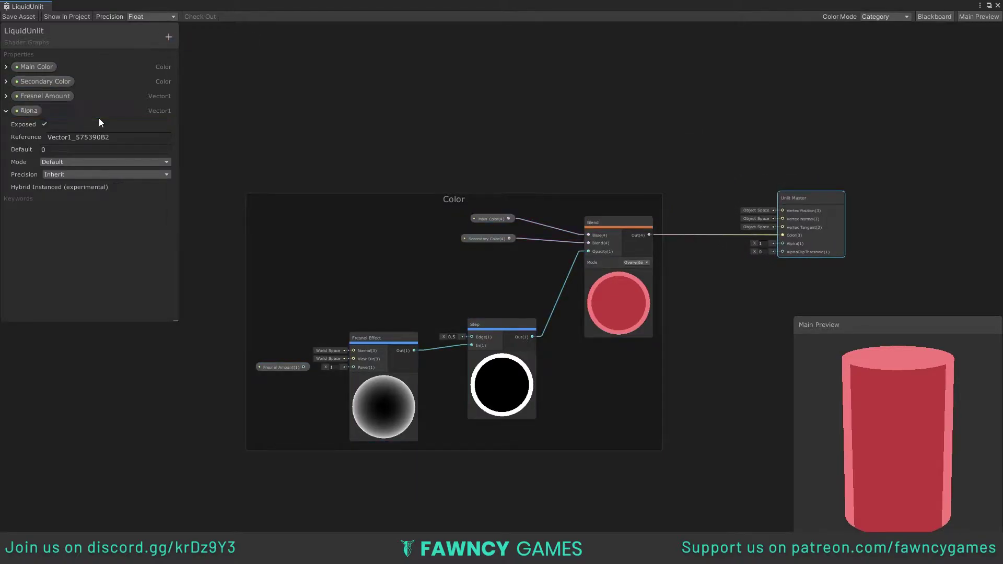
key("Tab")
key("Tab")
type("0.5")
left_click(67, 161)
left_click(58, 180)
left_click(7, 111)
mouse_move(29, 110)
left_mouse_down()
mouse_move(705, 261)
mouse_move(782, 244)
left_mouse_up()
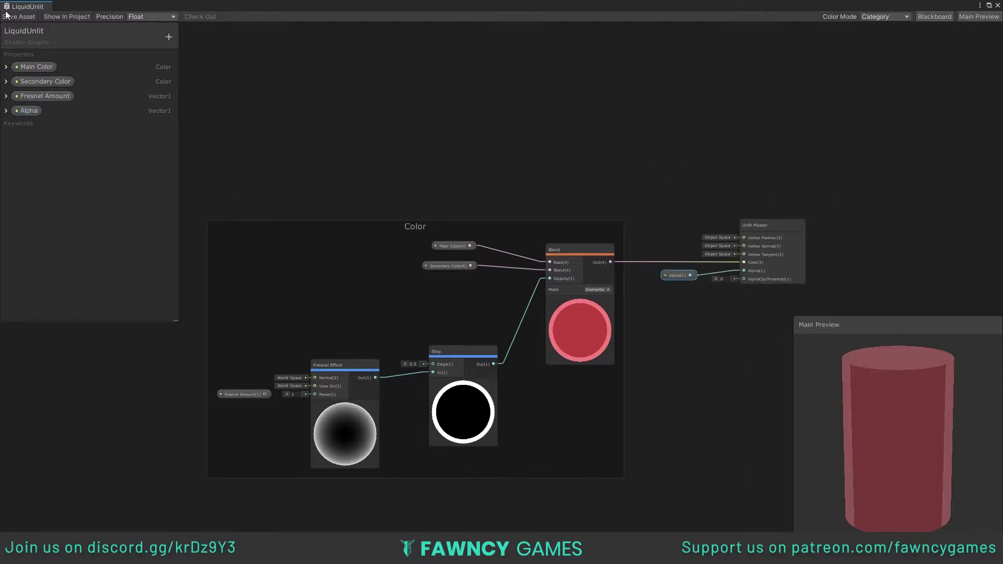
Rearrange the Fresnel and Step nodes and move the Color group lower.
middle_click_drag(726, 253, 655, 309)
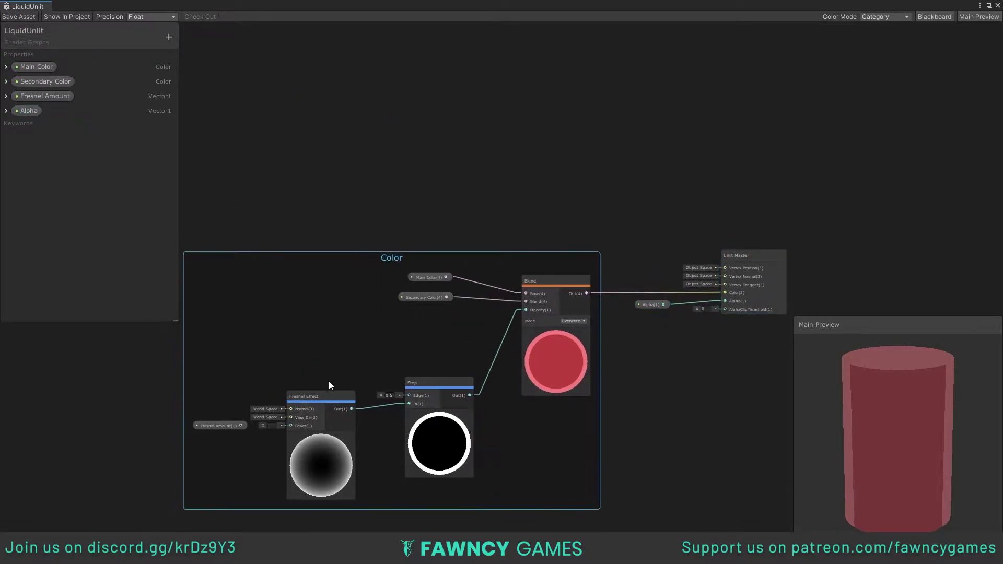
left_click_drag(328, 381, 369, 413)
middle_click_drag(368, 413, 362, 501)
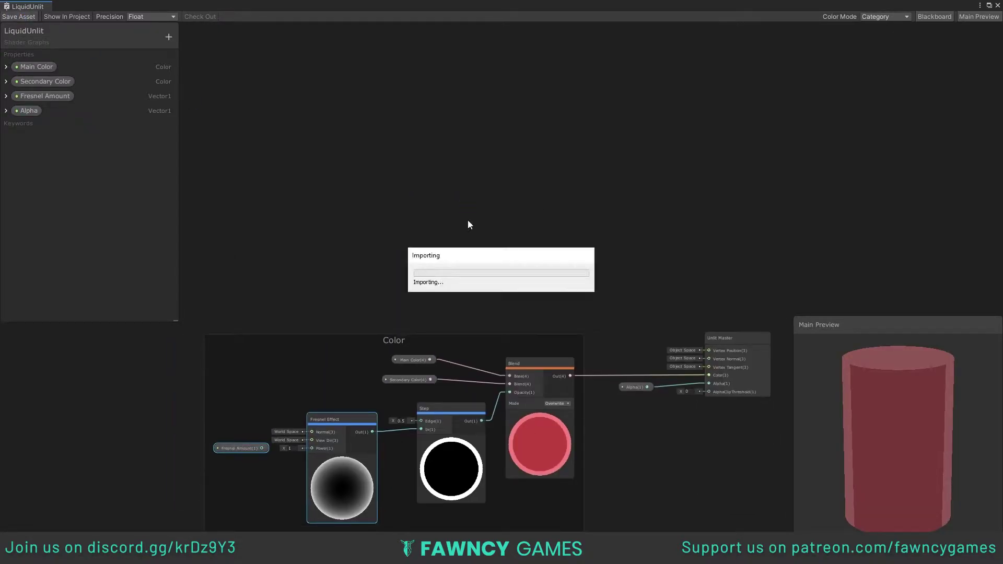
Create a Position node feeding a Split node.
key("space")
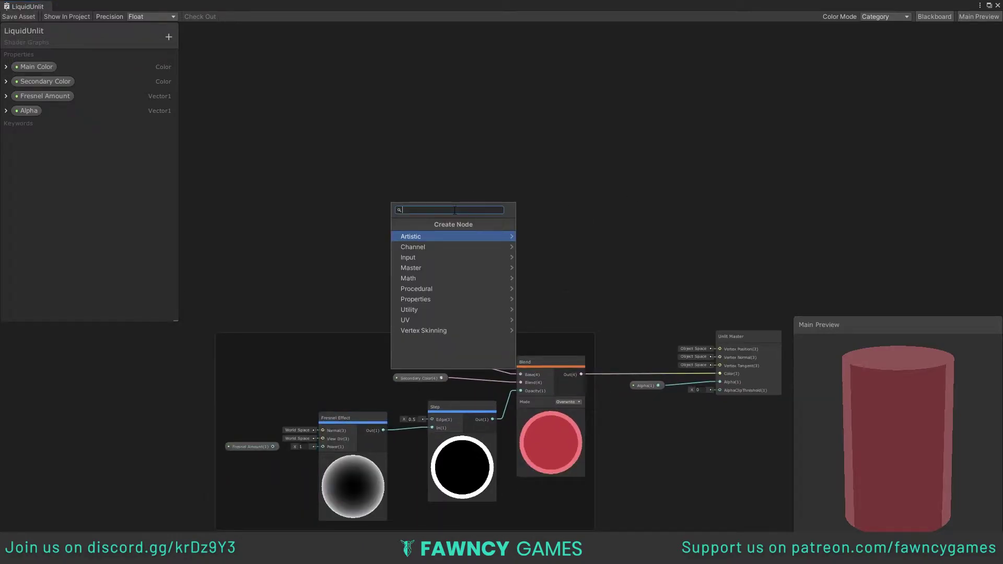
type("position")
left_click(465, 233)
left_click_drag(423, 192, 454, 180)
type("split")
left_click(469, 217)
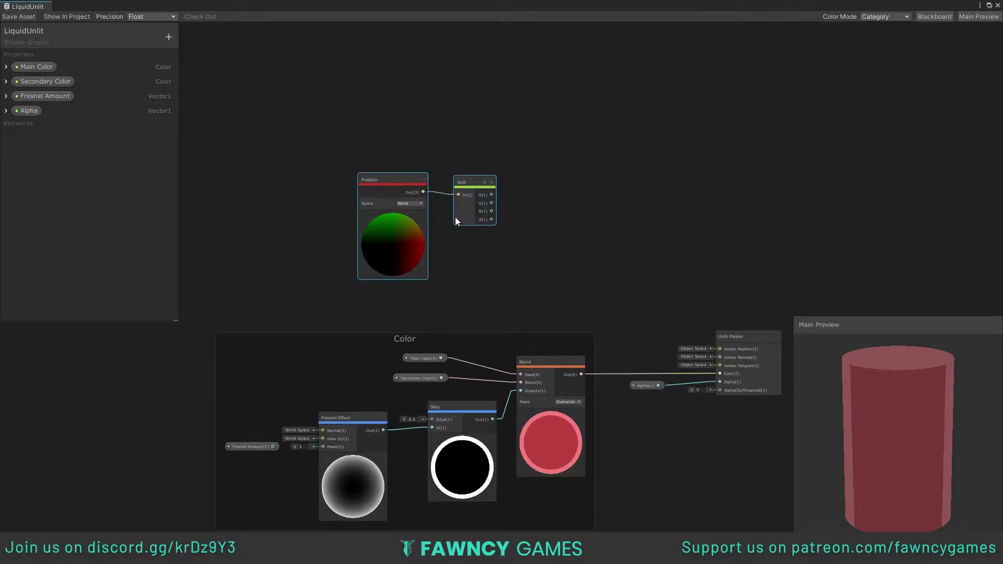
left_click_drag(456, 217, 391, 192)
Add a Combine node from Split's G output.
left_click_drag(426, 177, 476, 176)
type("combine")
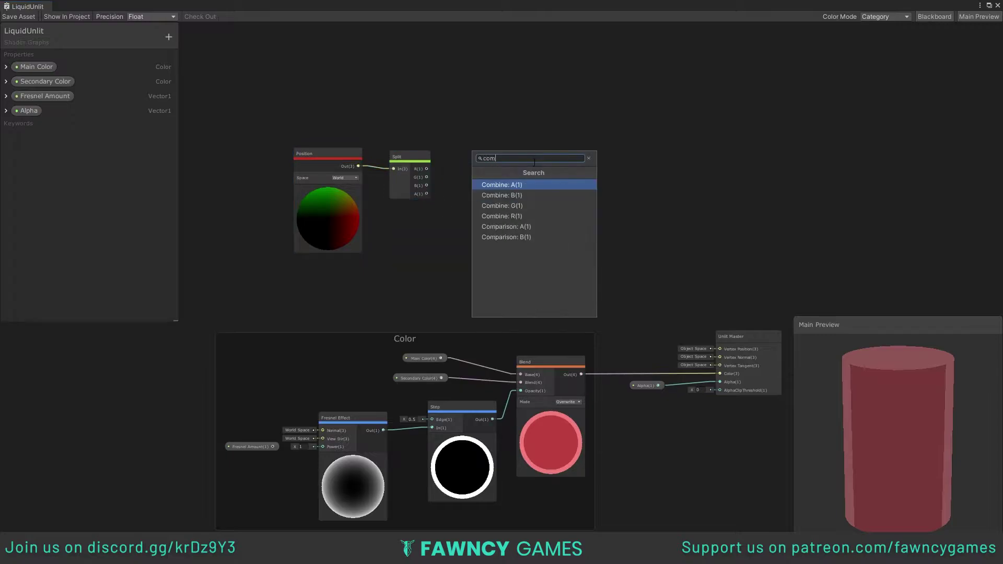
key("Return")
left_click_drag(543, 166, 539, 163)
Add an Add node on Split G with B set to -0.1.
mouse_move(427, 177)
left_mouse_down()
mouse_move(464, 233)
mouse_move(520, 178)
mouse_move(720, 349)
left_mouse_up()
type("add")
key("Return")
left_click(429, 232)
type("0.1")
key("Return")
left_click_drag(427, 177, 520, 180)
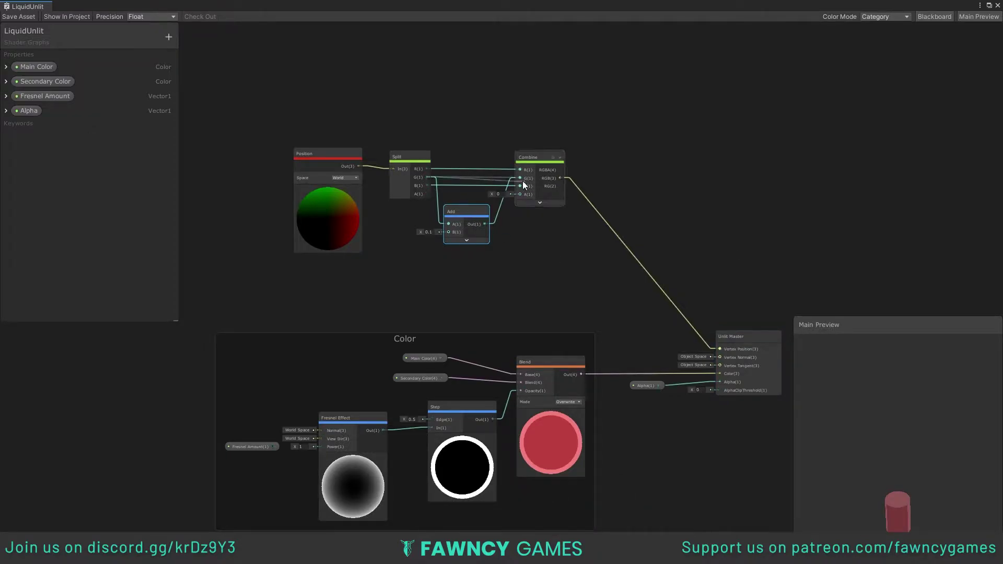
Set Position space to Object and feed the Add result into Combine G.
left_click(333, 153)
left_click_drag(332, 155, 326, 159)
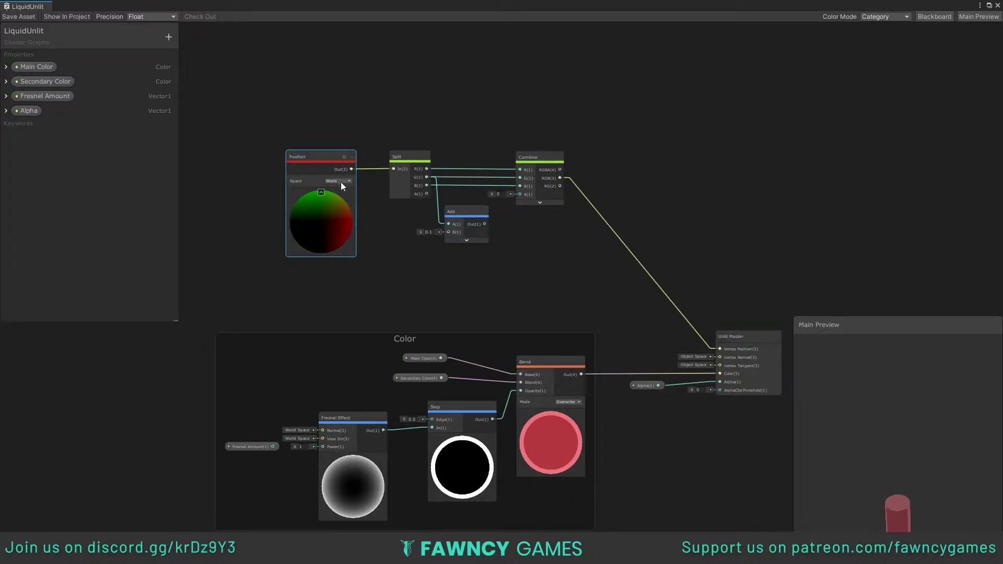
left_click(341, 181)
left_click(346, 187)
left_click_drag(485, 223, 520, 179)
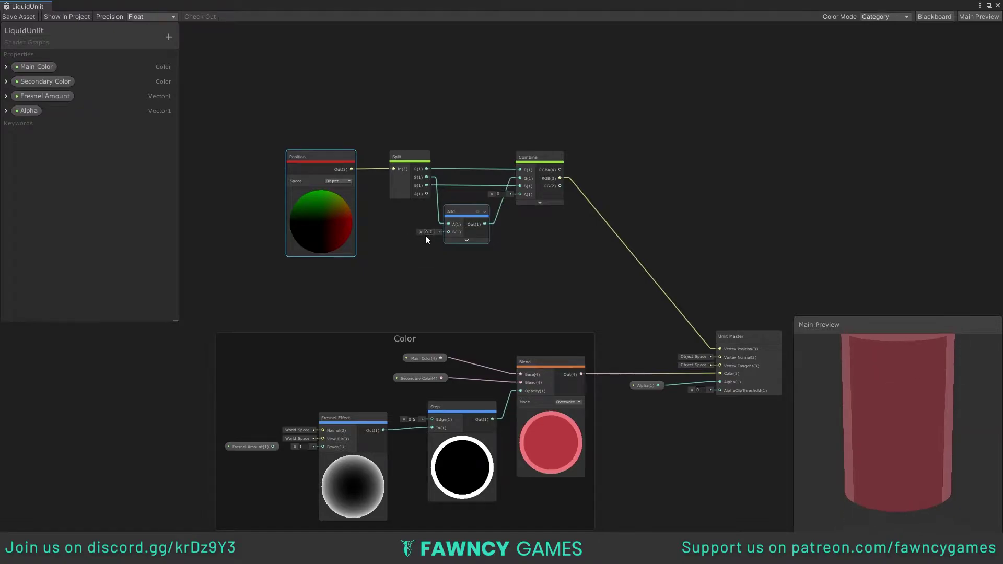
left_click_drag(425, 235, 411, 237)
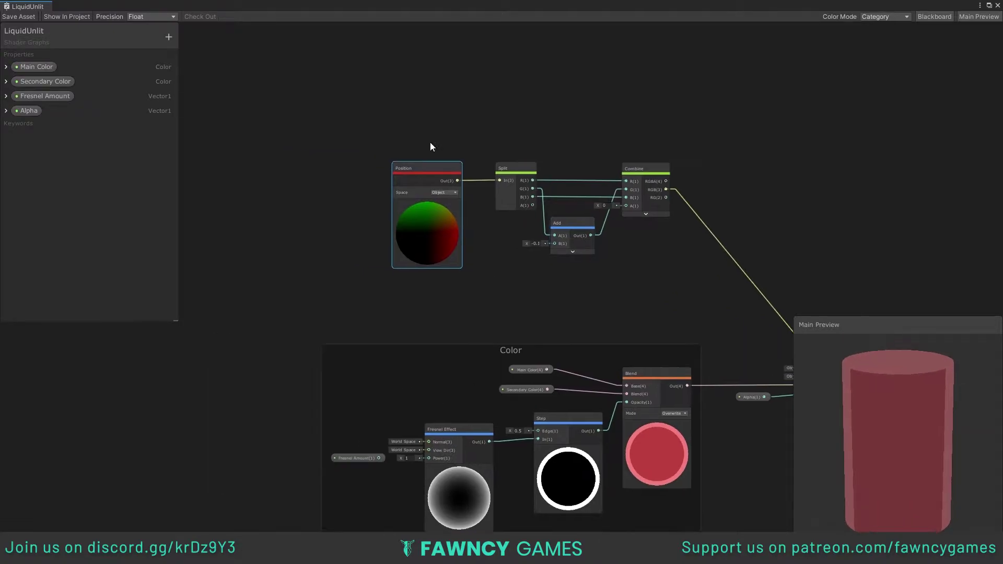
Try a UV1 node with a Split, then delete both.
key("space")
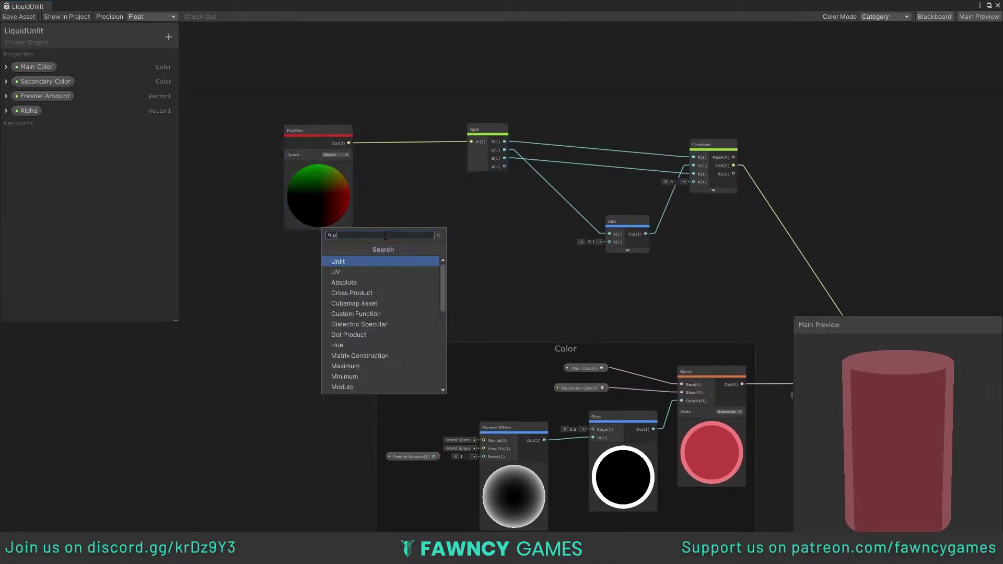
type("uv")
key("Return")
left_click(307, 278)
mouse_move(397, 236)
left_mouse_down()
mouse_move(282, 261)
mouse_move(385, 255)
left_mouse_up()
left_click(318, 299)
type("split")
key("Return")
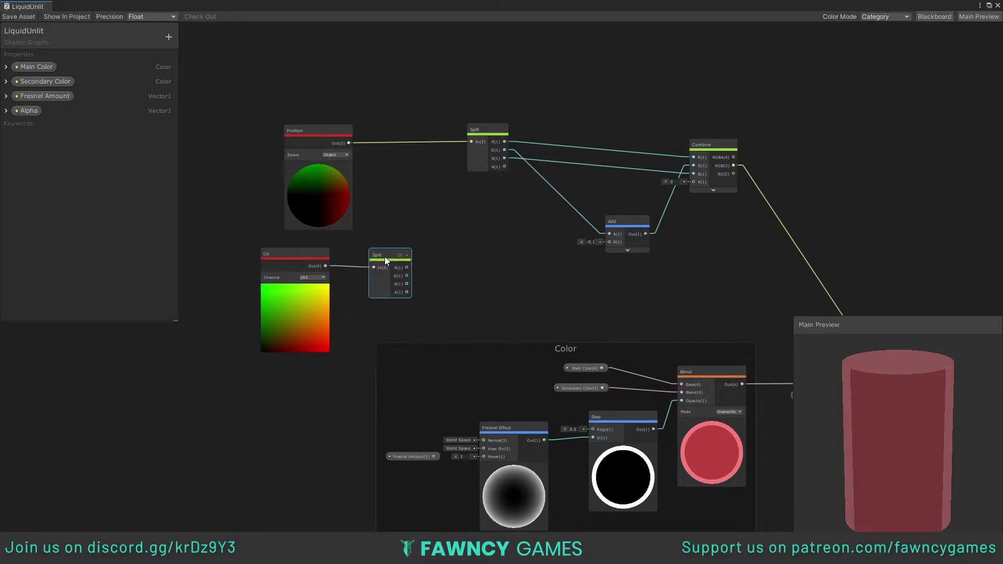
left_click_drag(327, 285, 343, 295, "shift")
scroll(392, 318, "up", 2)
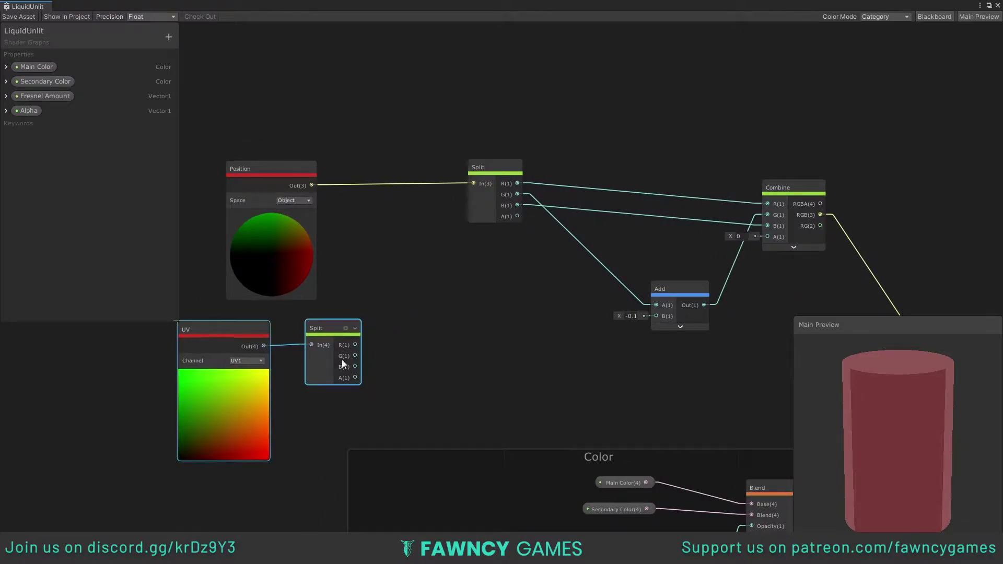
left_click_drag(491, 167, 406, 169)
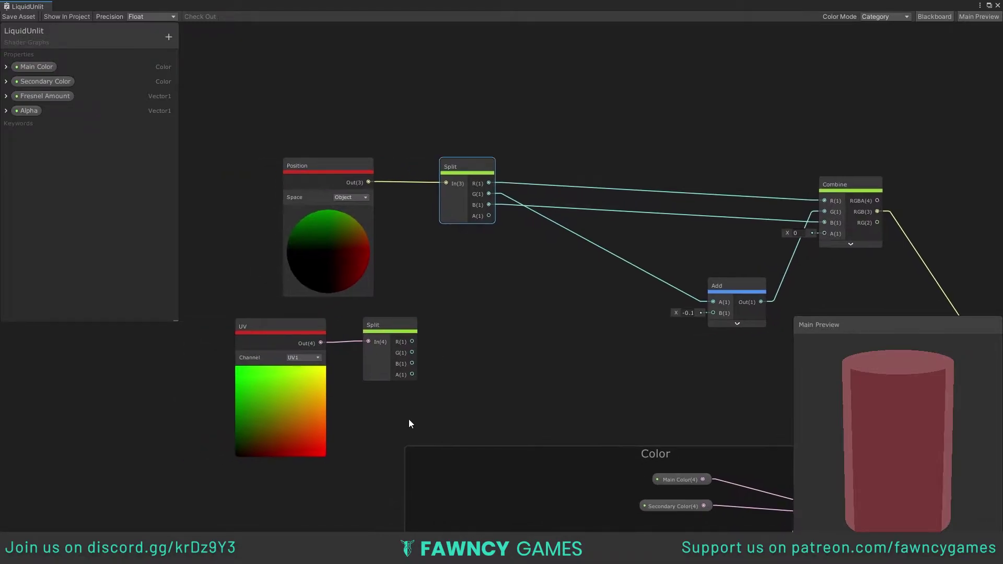
key("Delete")
Add a Split on Vertex Color and a Multiply node fed from it.
mouse_move(409, 419)
left_mouse_down()
mouse_move(266, 346)
mouse_move(319, 343)
left_mouse_up()
type("split")
key("Return")
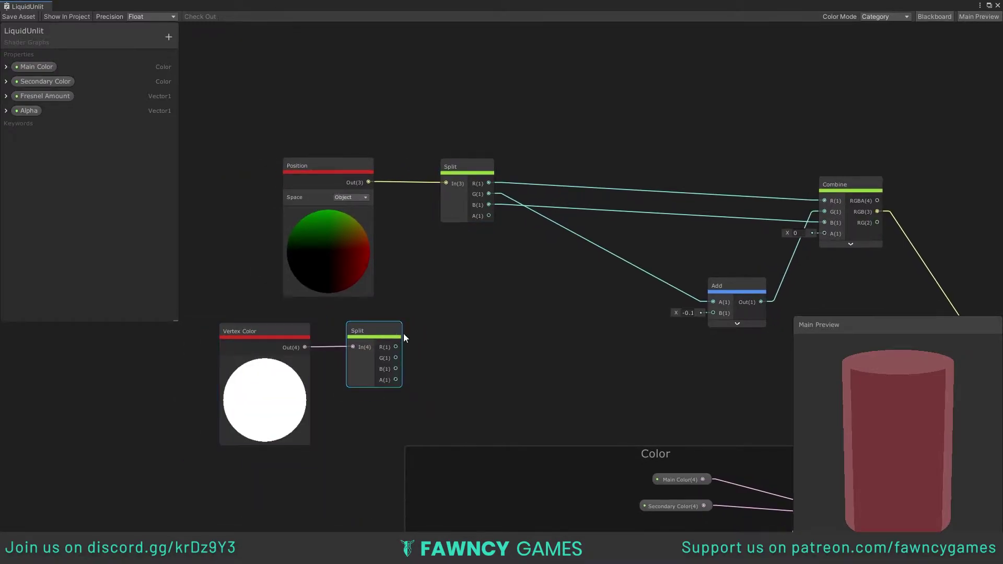
middle_click_drag(388, 350, 356, 350)
key("space")
type("multiply")
key("Return")
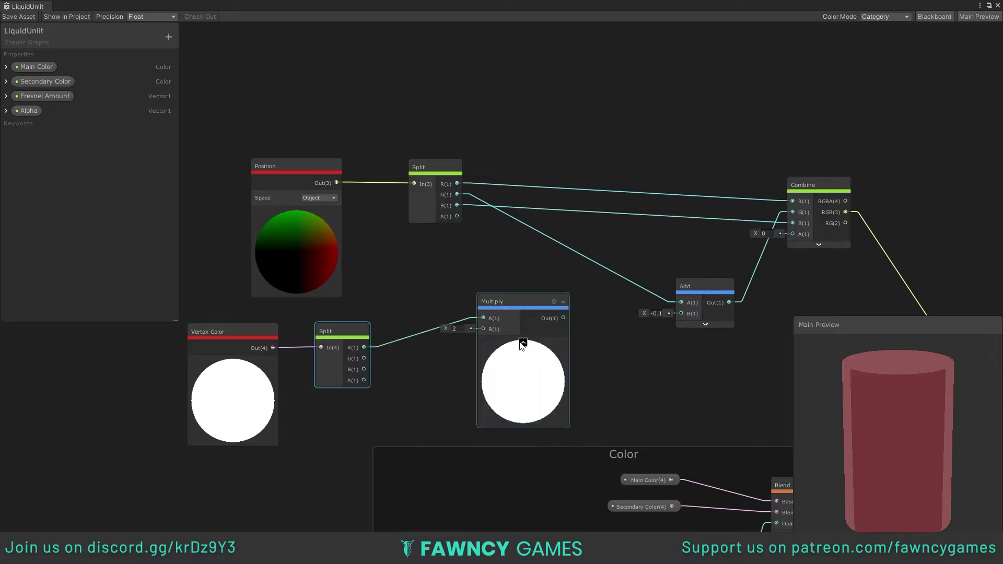
Tidy the position and vertex colour nodes, collapse Multiply's preview, and save.
scroll(491, 269, "down", 2)
scroll(461, 249, "up", 1)
left_click_drag(443, 169, 369, 170)
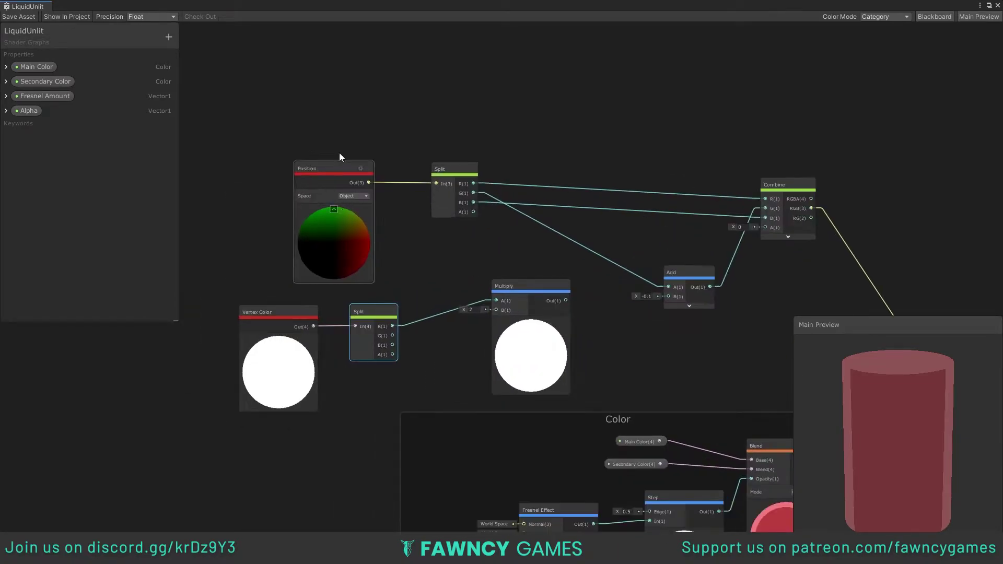
left_click_drag(352, 271, 277, 271)
left_click_drag(291, 353, 418, 273)
left_click_drag(527, 286, 536, 276)
left_click(540, 311)
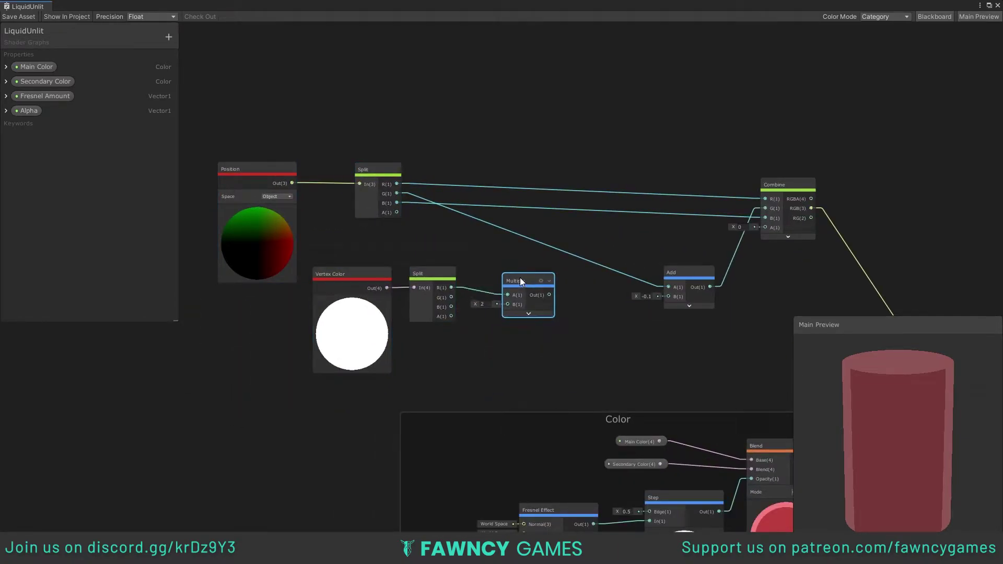
left_click(18, 16)
Place the vertex colour nodes below Add and wire a Split channel into Multiply B.
left_click_drag(704, 271, 543, 264)
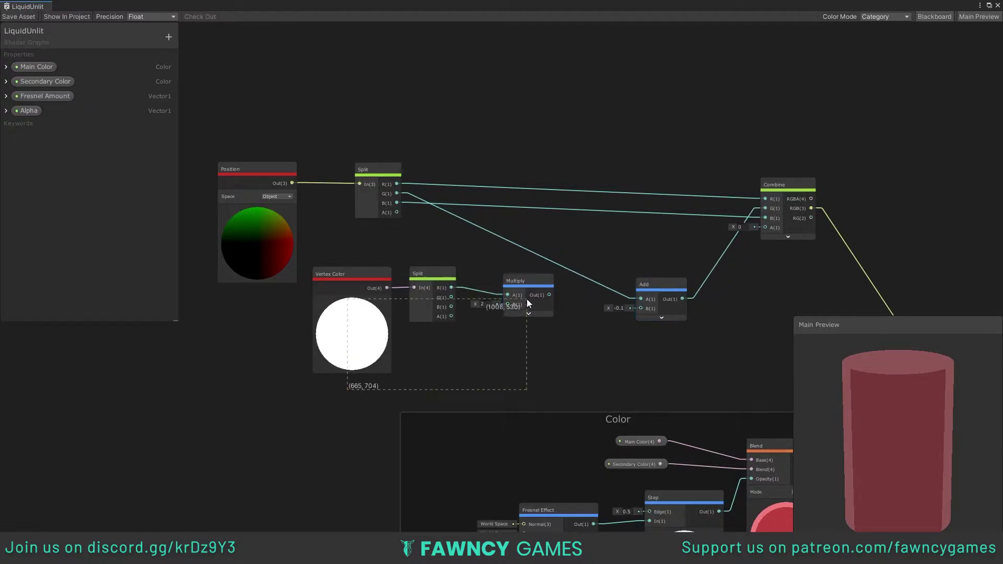
left_click_drag(303, 259, 562, 379)
mouse_move(373, 327)
left_mouse_down()
mouse_move(549, 143)
mouse_move(581, 264)
mouse_move(559, 260)
mouse_move(600, 255)
mouse_move(636, 224)
left_mouse_up()
scroll(462, 246, "down", 3)
scroll(530, 267, "up", 5)
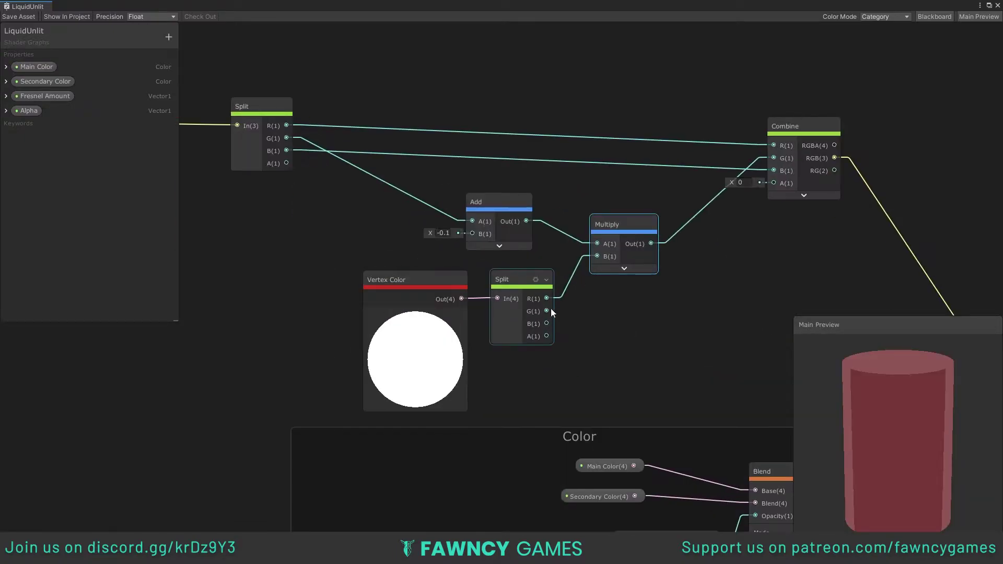
left_click_drag(538, 289, 598, 254)
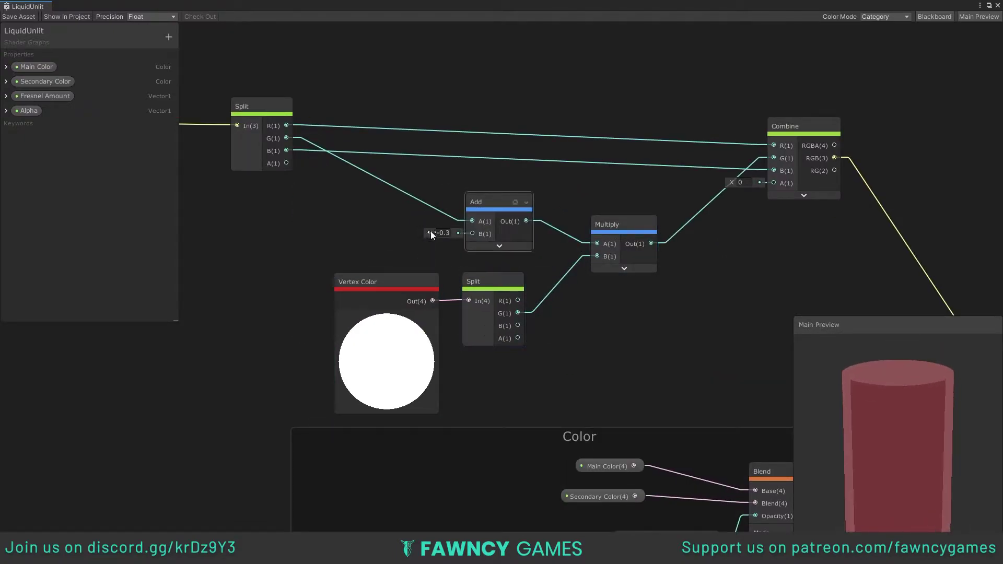
Feed Multiply B from Vertex Color G, set the Add offset to 0.5, and save.
left_click_drag(428, 233, 449, 233)
left_click(486, 285)
left_click_drag(518, 313, 597, 256)
left_click_drag(430, 233, 439, 232)
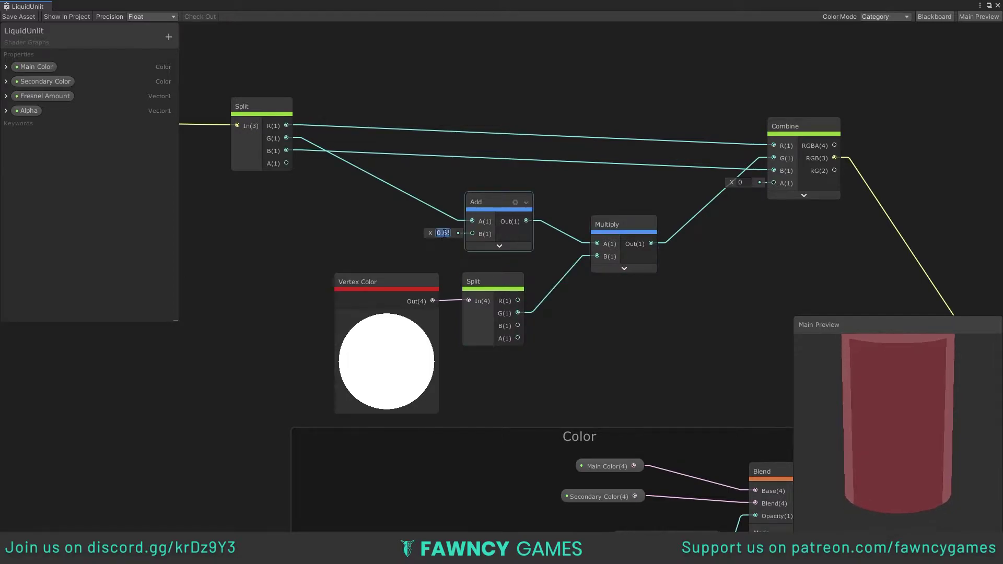
key("ctrl+s")
left_click(989, 6)
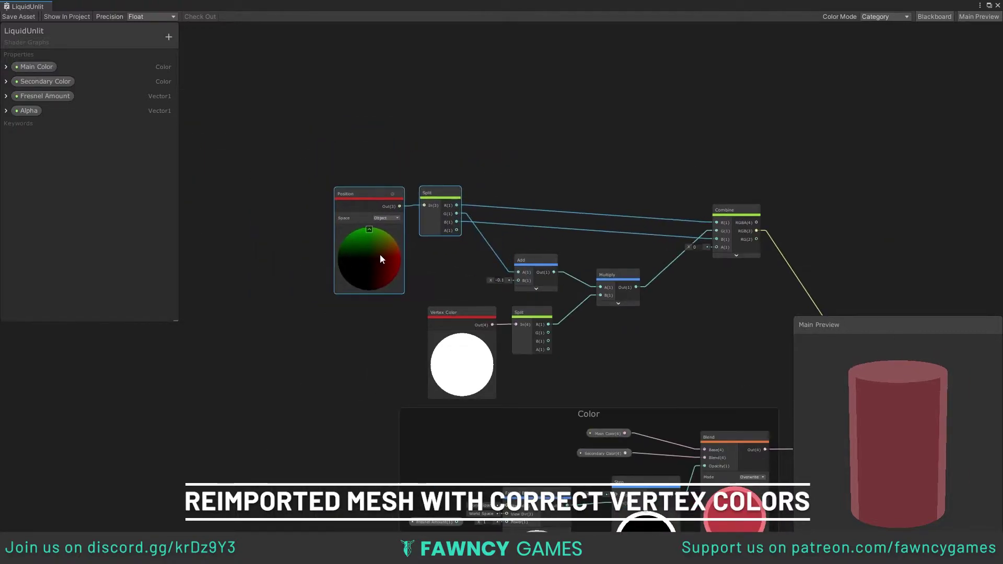
Drive a new Tiling And Offset node from the Time × Vector 2 Multiply into Gradient Noise UV.
left_click(486, 360)
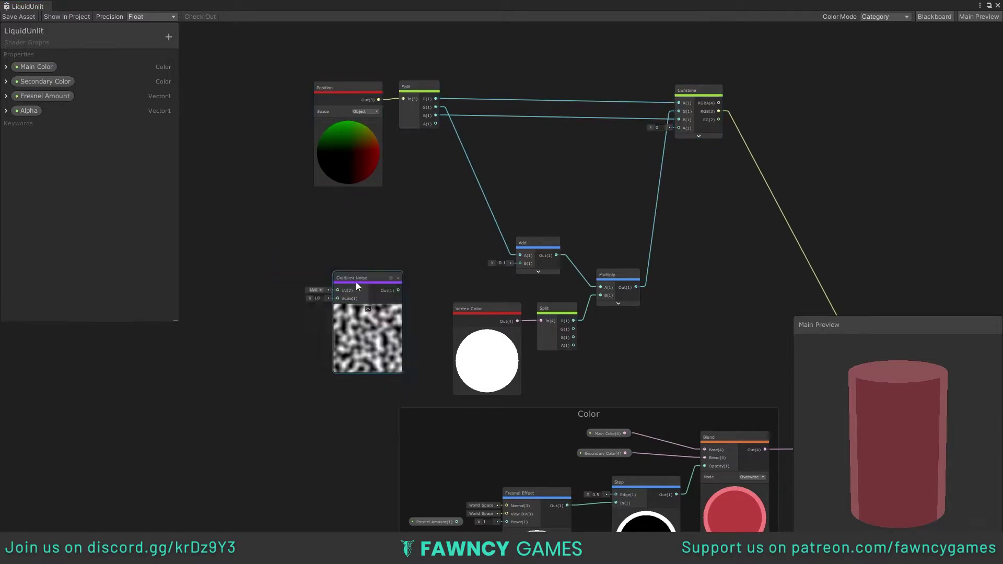
left_click_drag(307, 219, 365, 234)
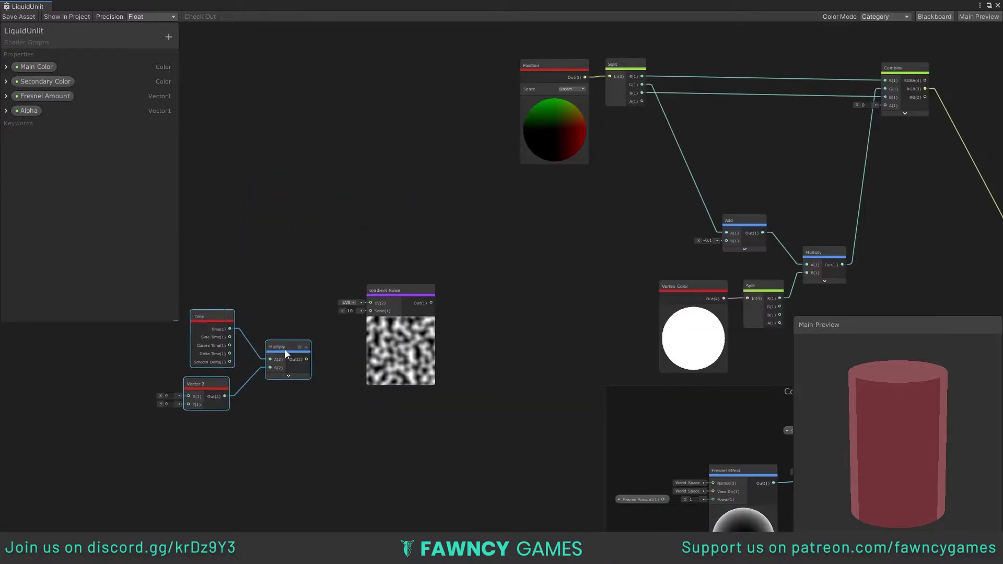
middle_click_drag(284, 349, 434, 261)
left_click_drag(434, 292, 413, 269)
left_click(460, 291)
left_click_drag(532, 297, 571, 254)
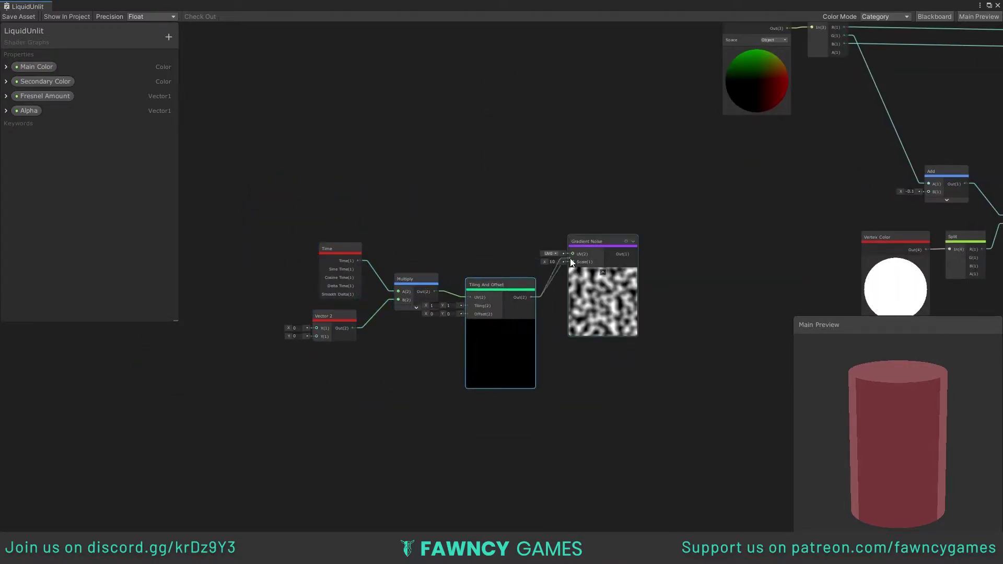
Connect Multiply into Tiling And Offset's Offset and Gradient Noise into the height Add's B input.
left_click_drag(405, 279, 366, 325)
left_click_drag(465, 296, 470, 314)
left_click_drag(297, 304, 328, 304)
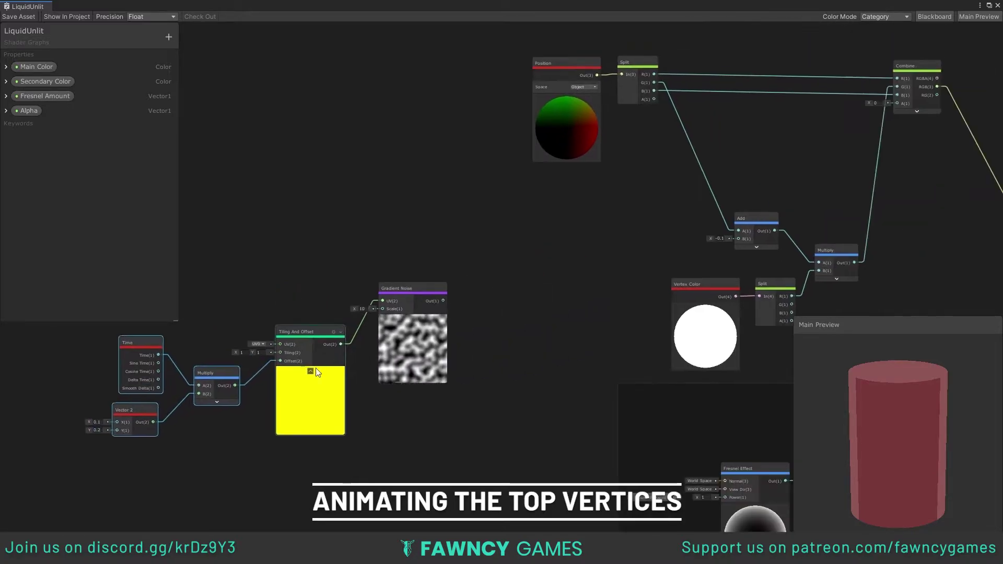
left_click_drag(392, 326, 688, 264)
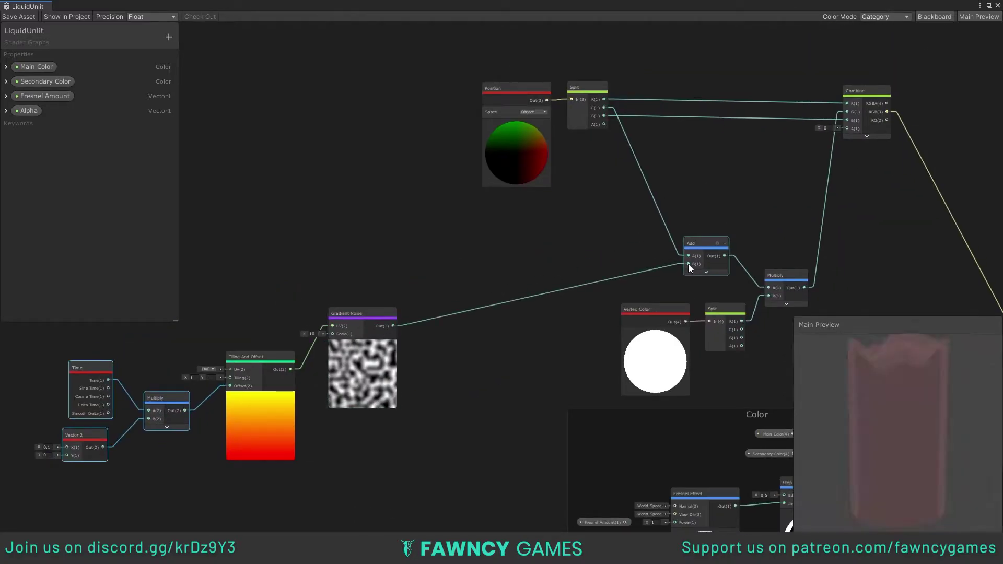
Create an Add node after the Gradient Noise output.
scroll(688, 264, "down", 2)
middle_click_drag(401, 352, 457, 352)
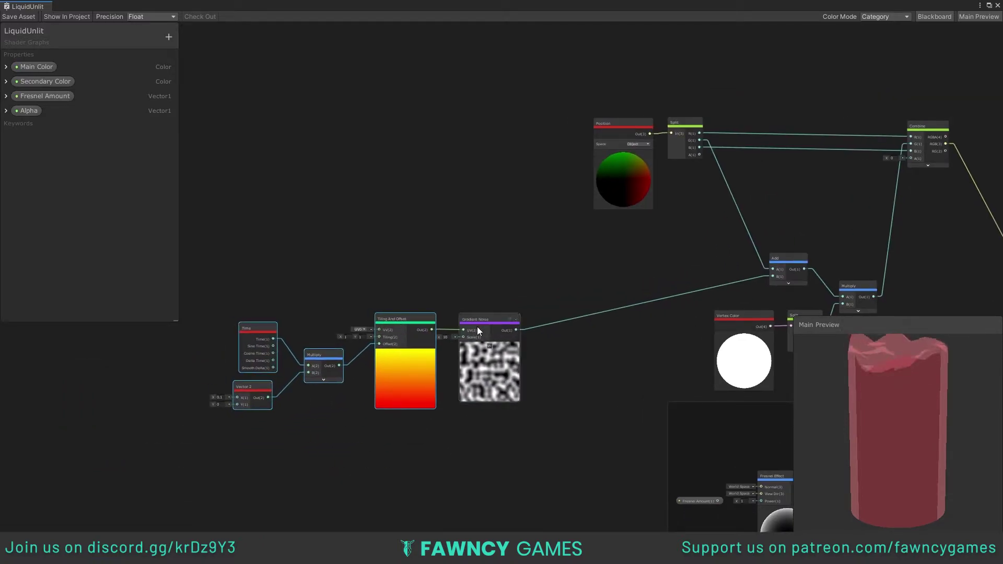
mouse_move(515, 328)
left_mouse_down()
mouse_move(597, 296)
mouse_move(622, 298)
mouse_move(535, 312)
mouse_move(574, 315)
left_mouse_up()
type("add")
key("Return")
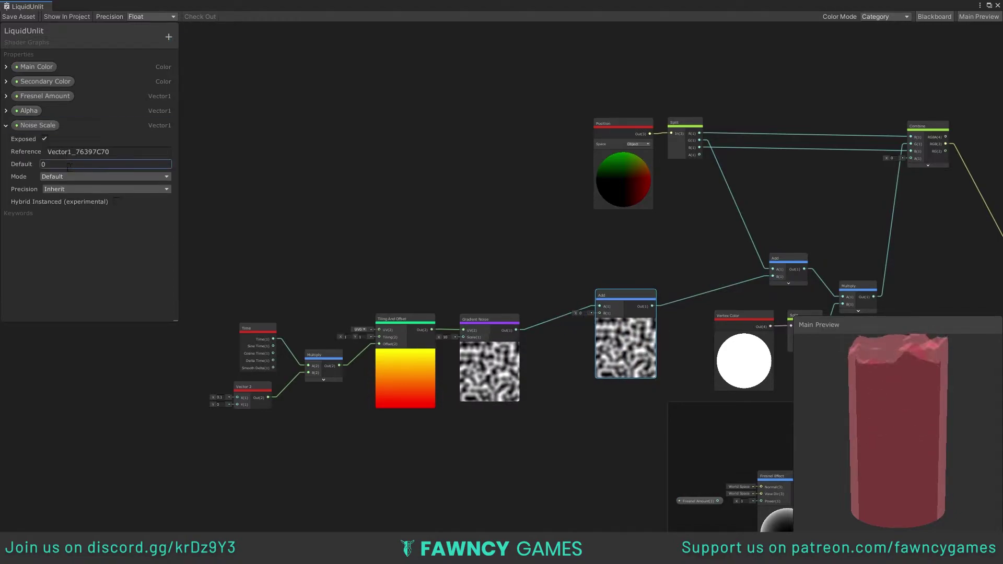
Wire the Noise Scale property into Gradient Noise's Scale input, dropping an unwanted extra Vector1.
left_click(6, 126)
mouse_move(37, 125)
left_mouse_down()
mouse_move(402, 427)
mouse_move(463, 337)
mouse_move(493, 352)
left_mouse_up()
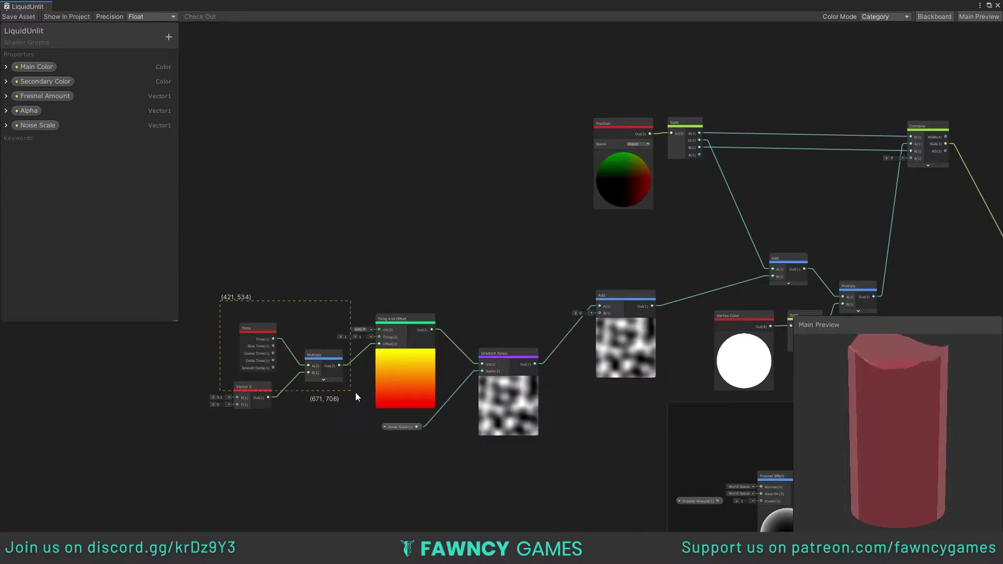
left_click_drag(403, 427, 446, 377)
left_click(169, 36)
left_click(187, 40)
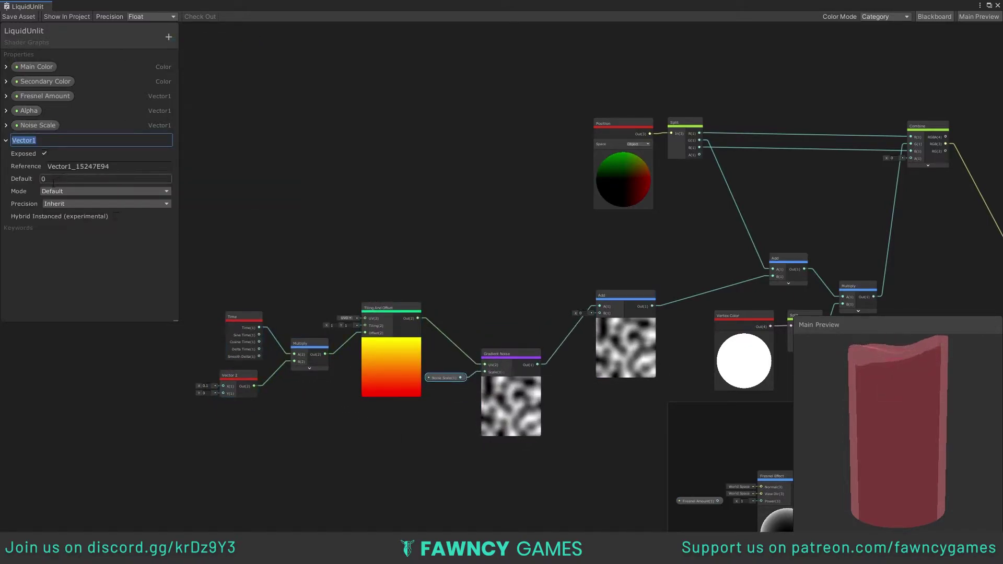
key("ctrl+z")
Convert the Vector 2 node into a property named Noise Speed.
right_click(214, 372)
left_click(272, 455)
double_click(65, 140)
type("Noise ")
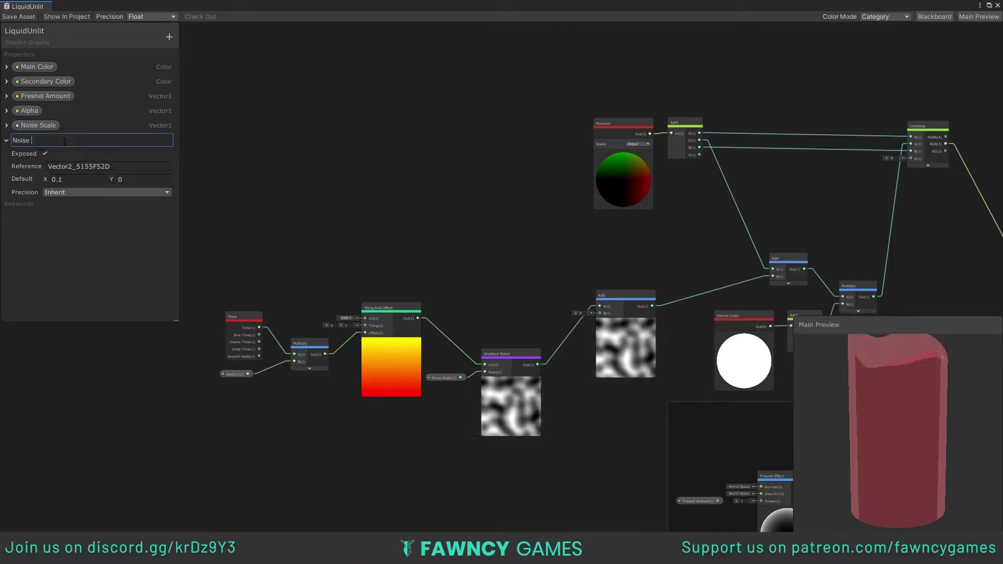
type("Speed")
key("Return")
Create a Vector1 property 'Top Vertex Offset' and wire it into Add B.
left_click(168, 37)
left_click(192, 45)
type("Top Off")
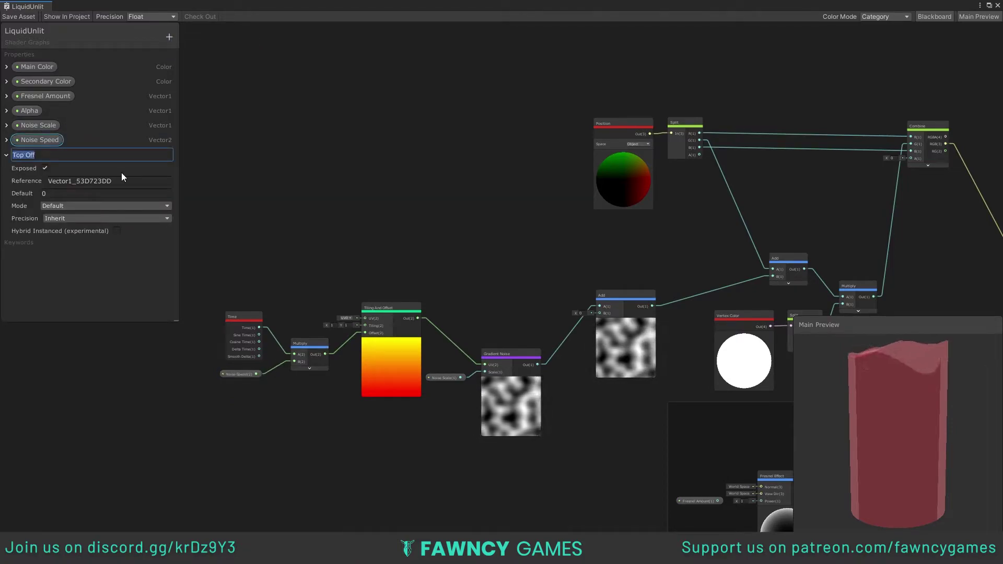
type("Top Vertex Offset")
key("Return")
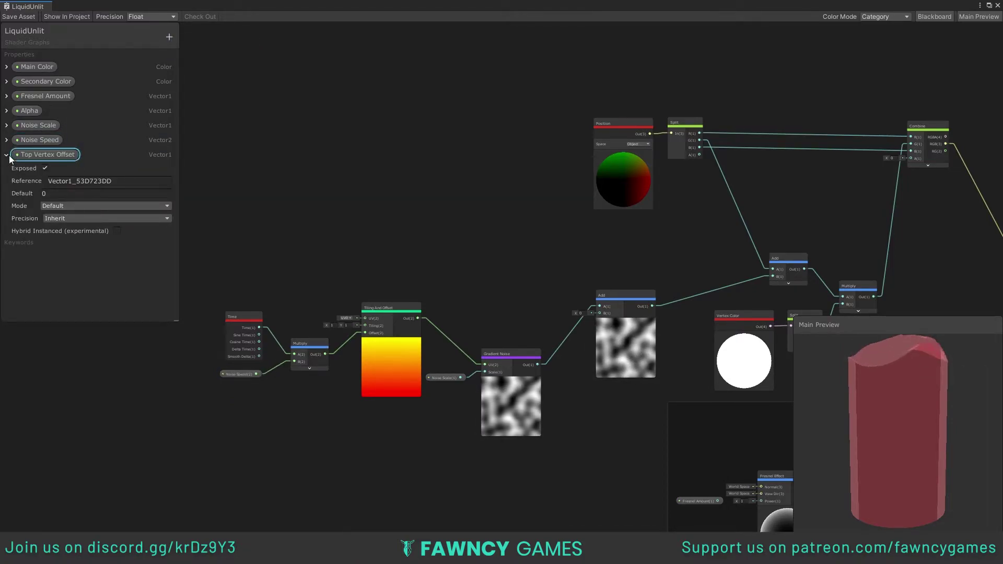
left_click(7, 155)
left_click_drag(47, 155, 599, 313)
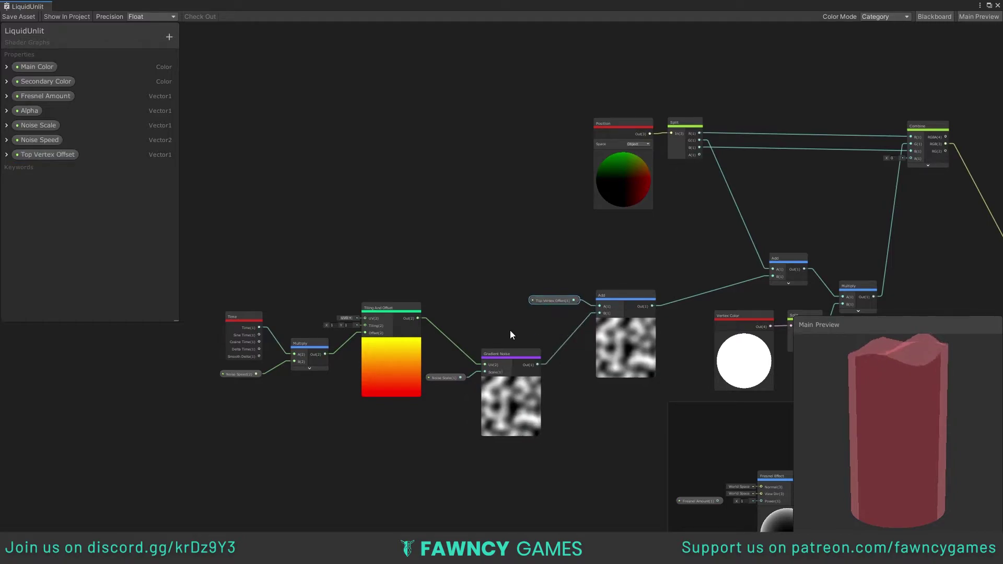
Save, then insert a Smoothstep between noise and Add with edges 0.75 and about 1.47.
key("ctrl+s")
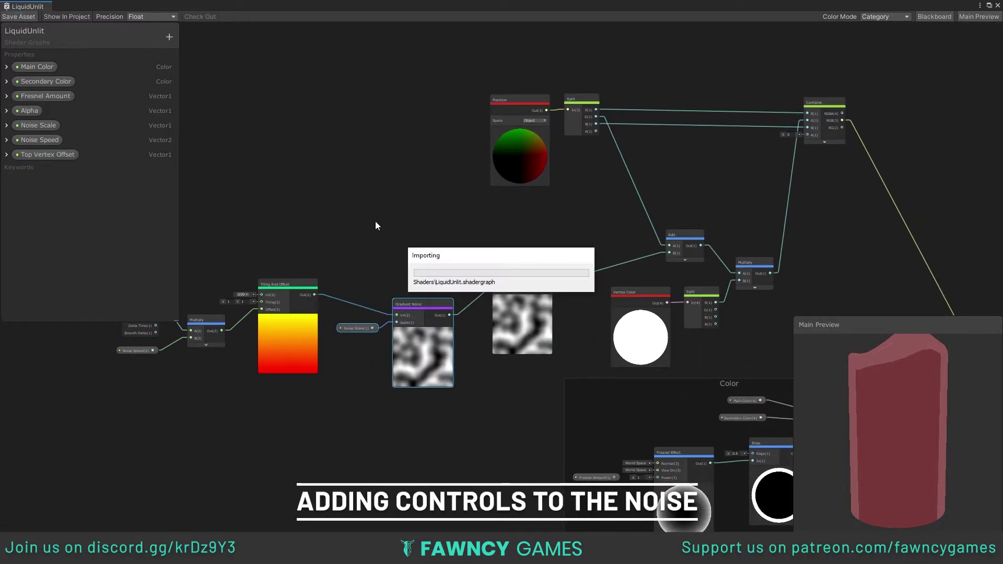
scroll(422, 241, "up", 1)
left_click_drag(441, 265, 461, 243)
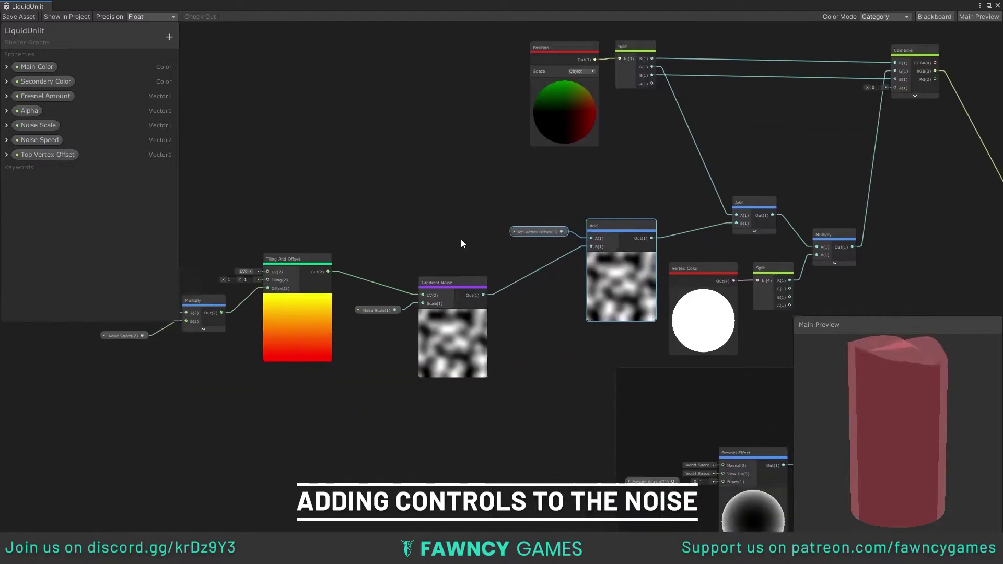
key("space")
type("smoothstep")
key("Return")
mouse_move(506, 308)
left_mouse_down()
mouse_move(461, 286)
mouse_move(494, 287)
mouse_move(442, 270)
mouse_move(515, 280)
mouse_move(402, 286)
left_mouse_up()
left_click(459, 272)
type("0.75")
left_click_drag(353, 316, 341, 309)
Add a Remap after the noise with Out Min Max Y set to -0.8.
left_click(402, 286)
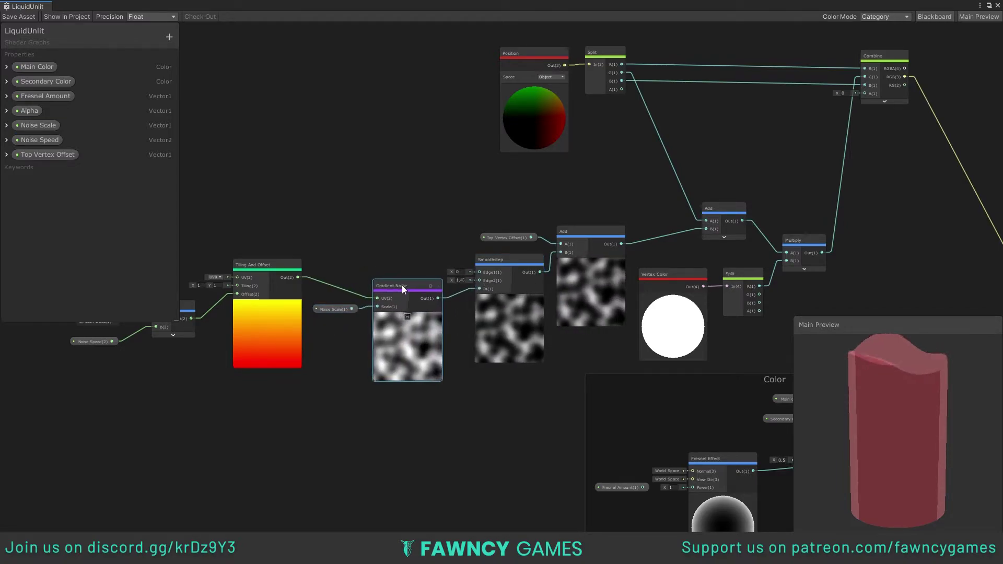
left_click_drag(402, 285, 404, 288)
left_click_drag(494, 260, 485, 392)
mouse_move(438, 298)
left_mouse_down()
mouse_move(509, 298)
mouse_move(488, 270)
left_mouse_up()
type("remap")
key("Return")
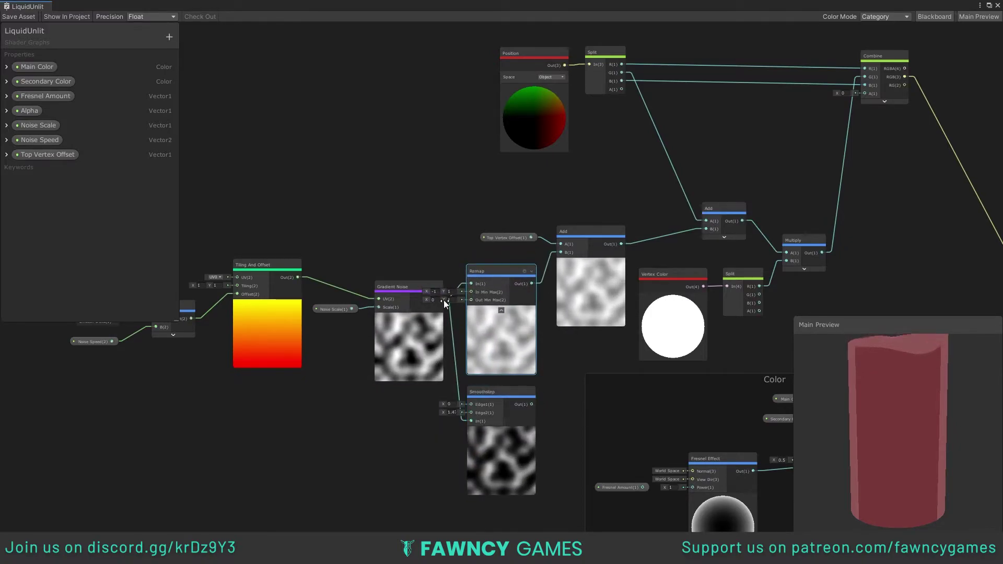
mouse_move(444, 301)
left_mouse_down()
mouse_move(409, 298)
mouse_move(460, 298)
left_mouse_up()
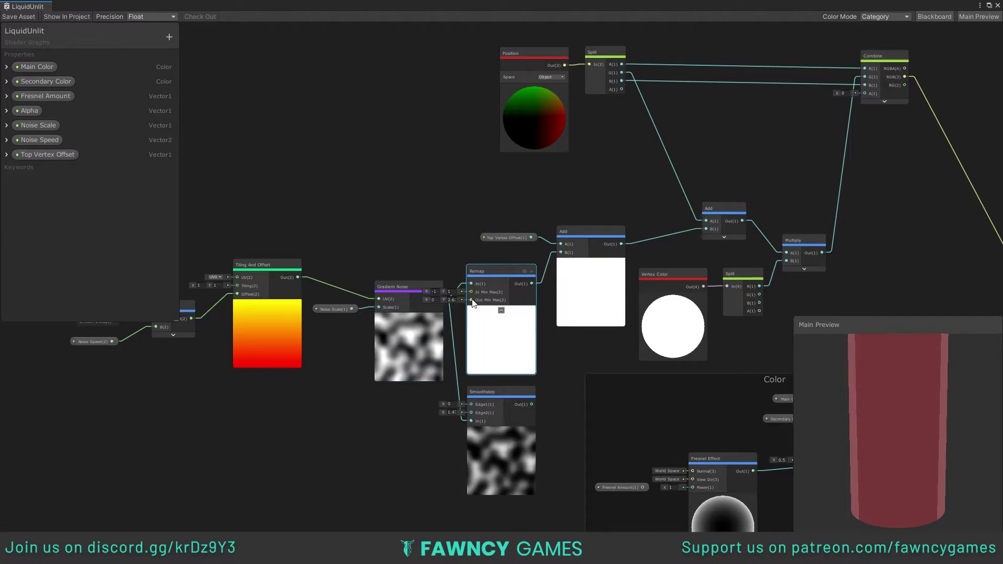
Delete the Smoothstep and create a Vector1 property named 'Noise Amplitude'.
left_click(497, 409)
key("Delete")
left_click_drag(399, 287, 391, 284)
left_click(169, 36)
left_click(180, 47)
type("Noise Amplitue")
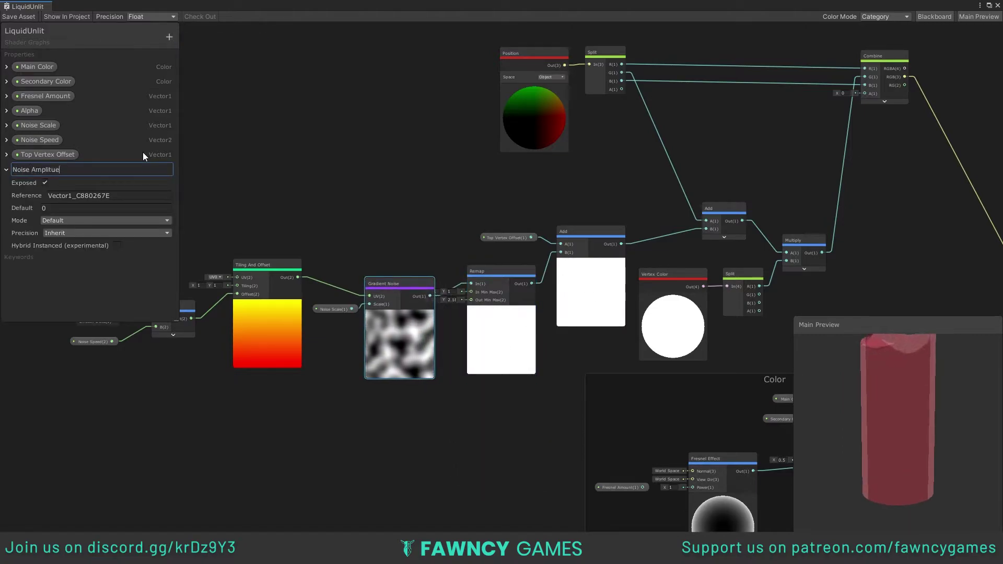
key("BackSpace")
type("de")
key("Return")
Feed Noise Amplitude into a Vector 2's Y and that Vector 2 into Remap's Out Min Max.
left_click(6, 169)
left_click_drag(42, 169, 392, 409)
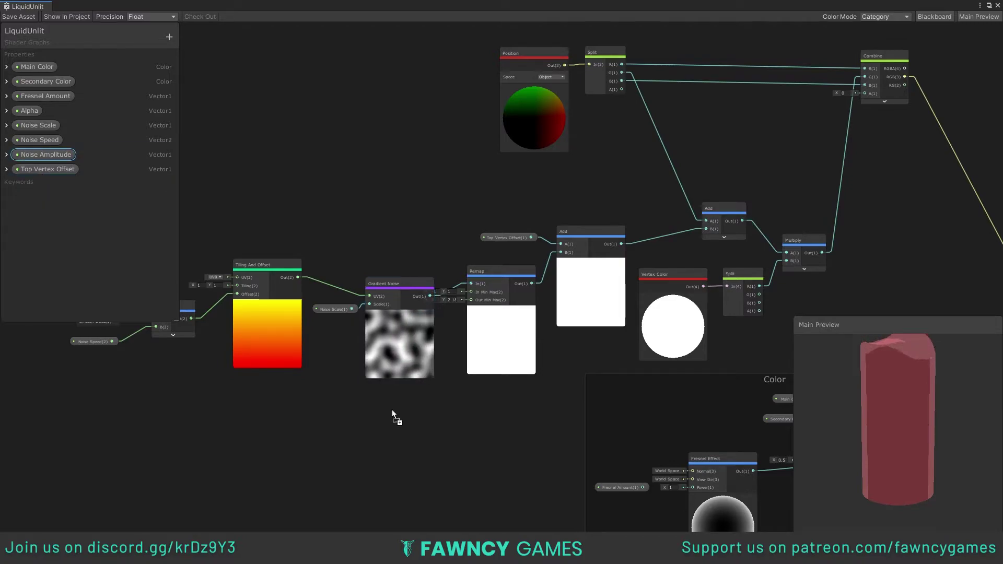
scroll(492, 295, "up", 1)
key("space")
left_click(368, 267)
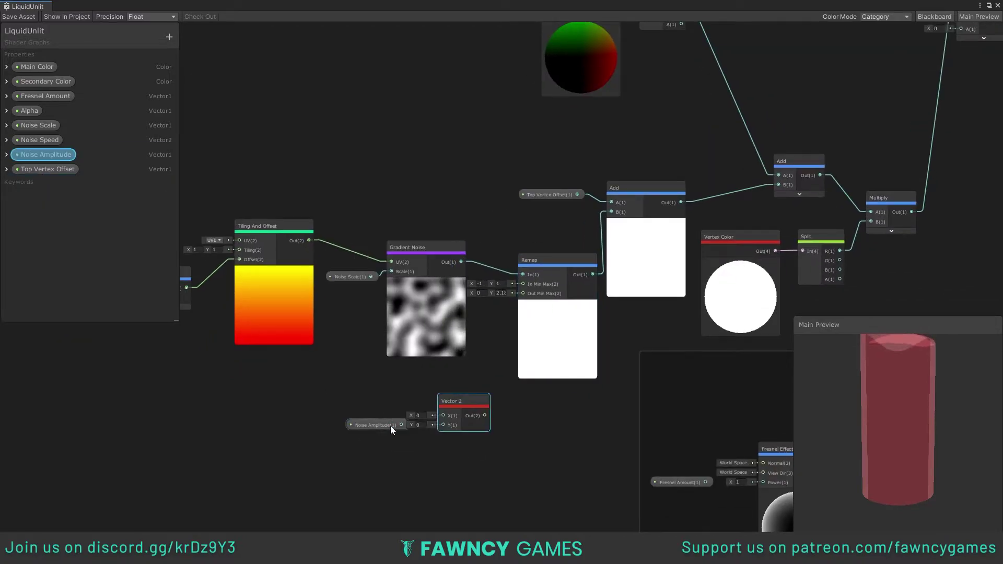
left_click_drag(485, 415, 523, 293)
left_click_drag(401, 424, 443, 425)
Group the Vertex Color, Split and Multiply nodes together.
middle_click_drag(811, 229, 679, 268)
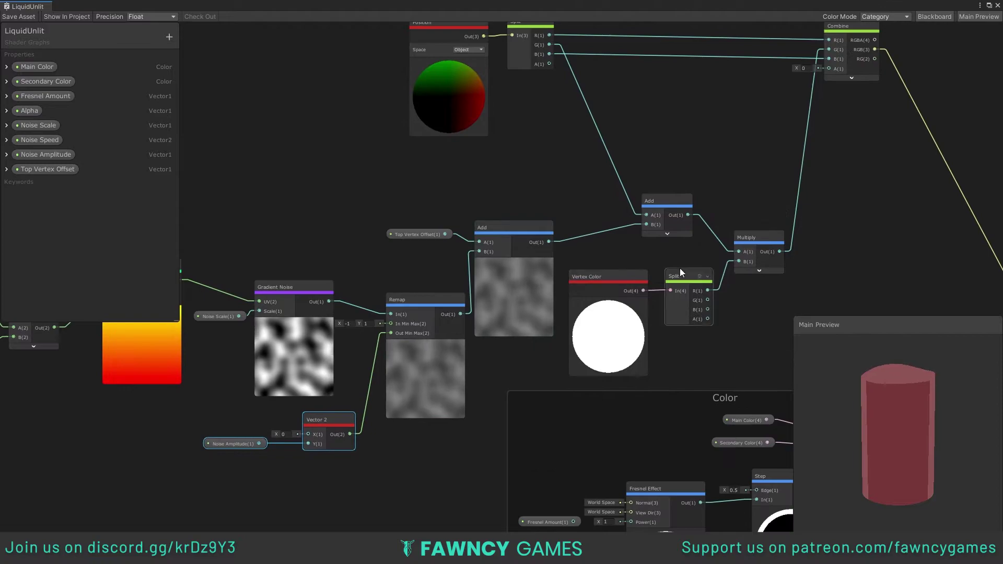
left_click_drag(679, 268, 637, 306)
key("ctrl+g")
Title the first group 'Vertex Color Mask' and group the Time-through-Add noise nodes as 'Vertex Noise'.
type("Vertex")
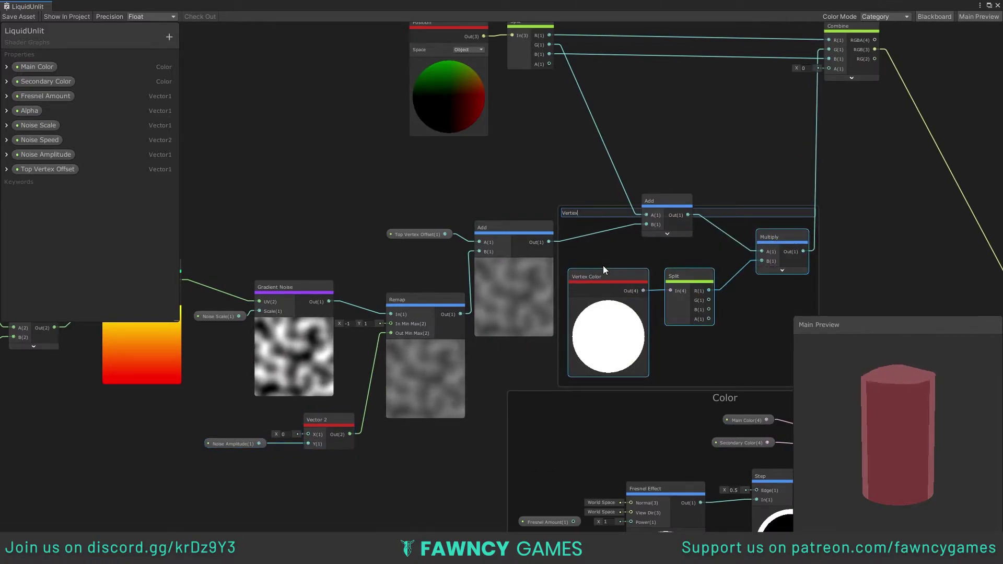
type(" Color Mask")
left_click_drag(647, 204, 647, 159)
scroll(478, 204, "down", 3)
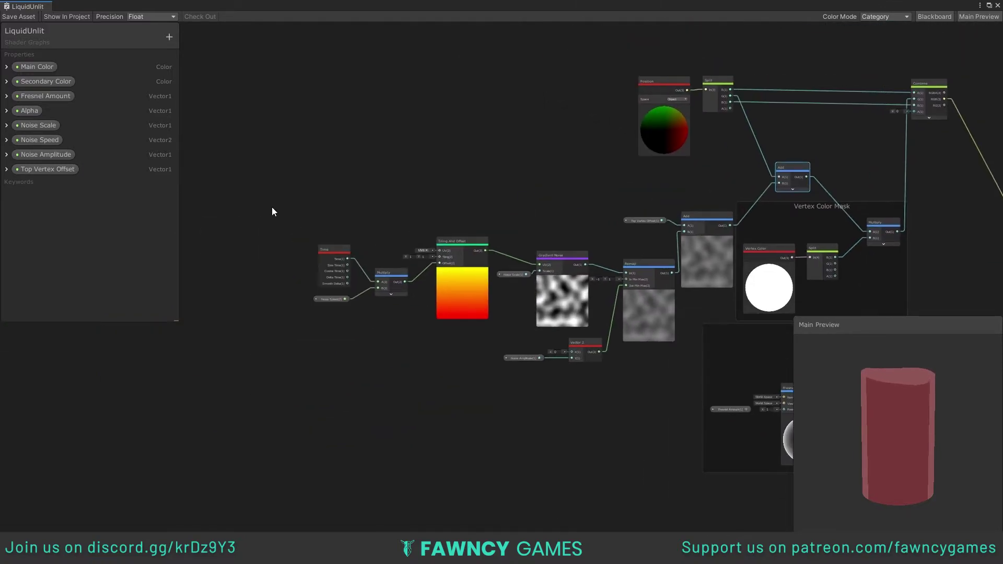
key("ctrl+g")
mouse_move(272, 208)
left_mouse_down()
mouse_move(679, 369)
mouse_move(612, 353)
left_mouse_up()
type("Vertex Noise")
key("Return")
middle_click_drag(577, 203, 509, 224)
Group the top vertex position nodes as Vertex Position and save the shader.
left_click(591, 273)
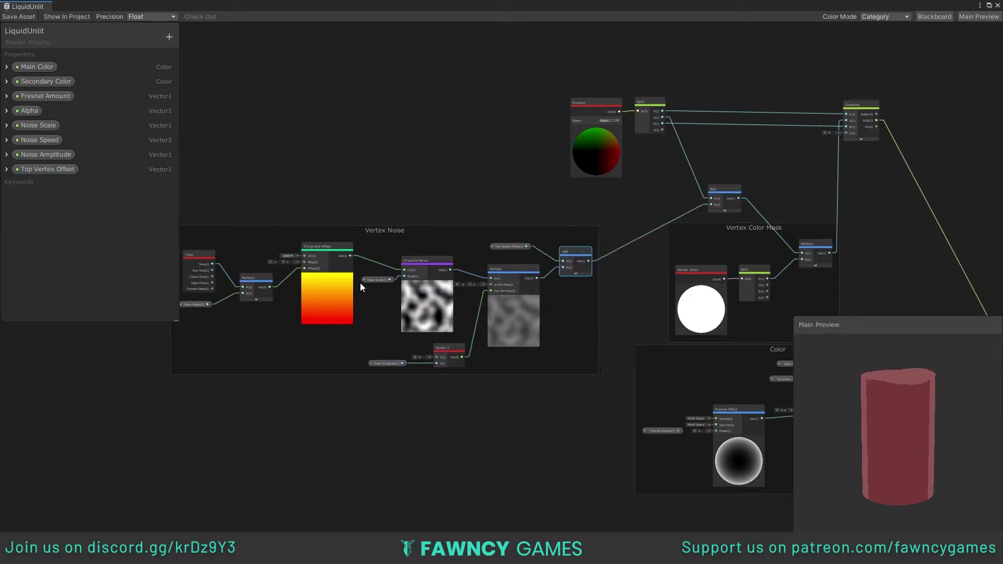
key("a")
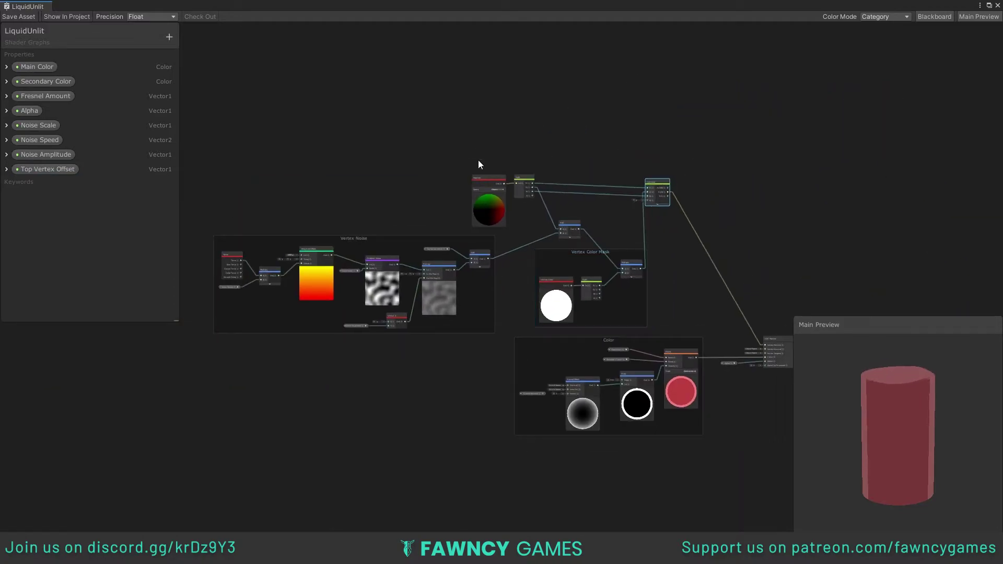
left_click_drag(478, 165, 663, 228)
key("ctrl+g")
scroll(609, 277, "up", 5)
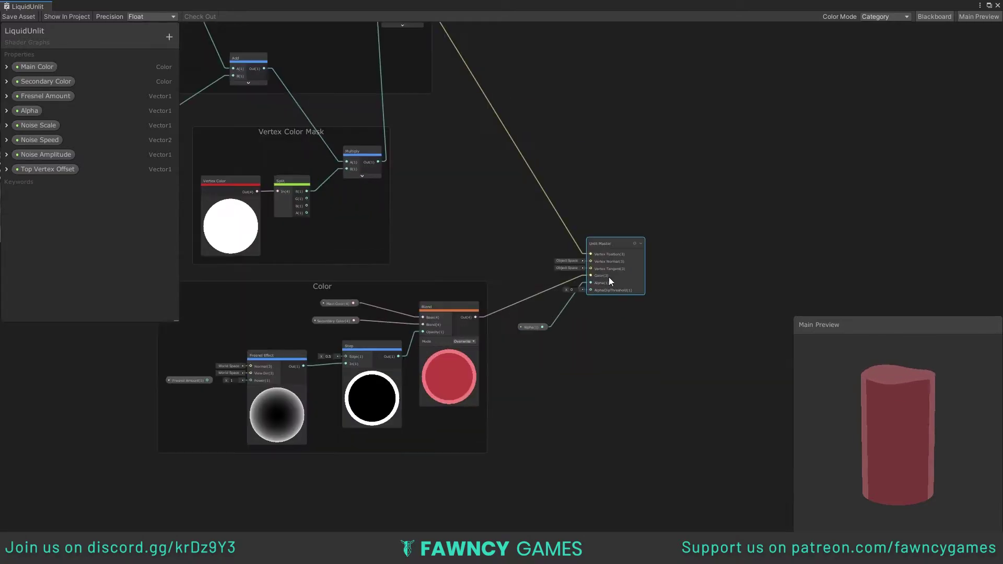
scroll(612, 282, "up", 4)
scroll(616, 298, "down", 1)
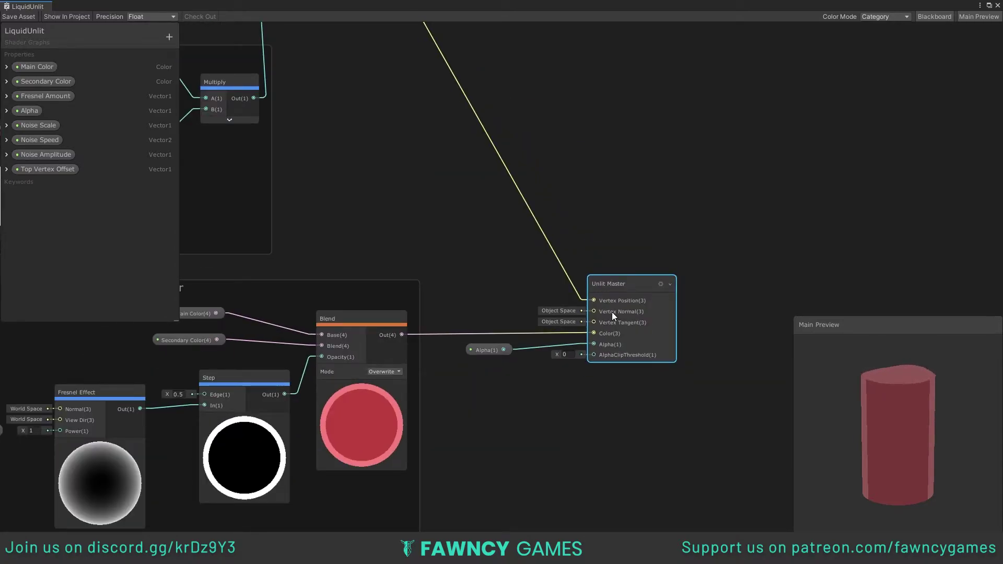
scroll(653, 214, "down", 3)
key("ctrl+s")
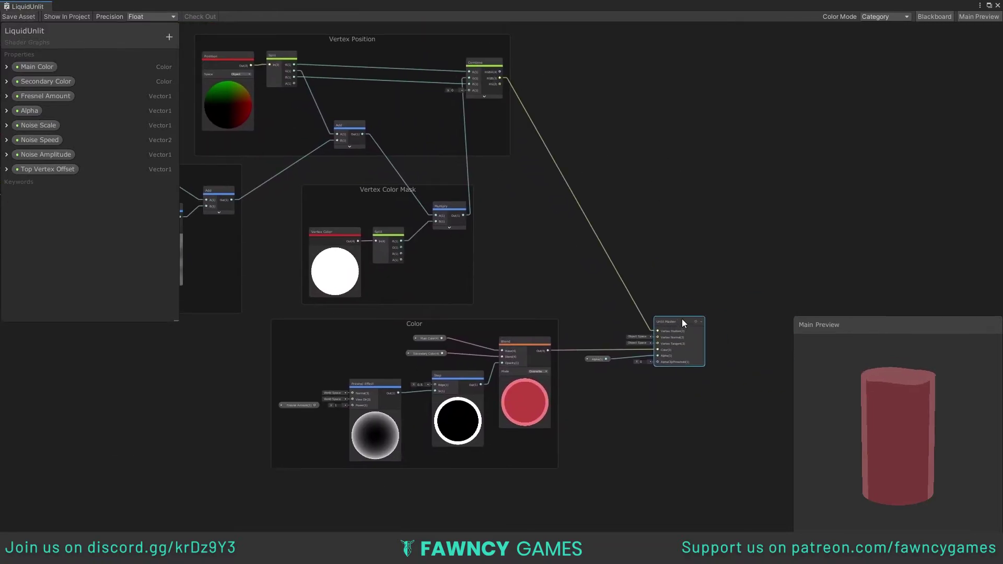
Paste a copy of the Gradient Noise below the Color group, linked to Blend's Opacity.
scroll(524, 346, "up", 4)
middle_click_drag(501, 349, 436, 351)
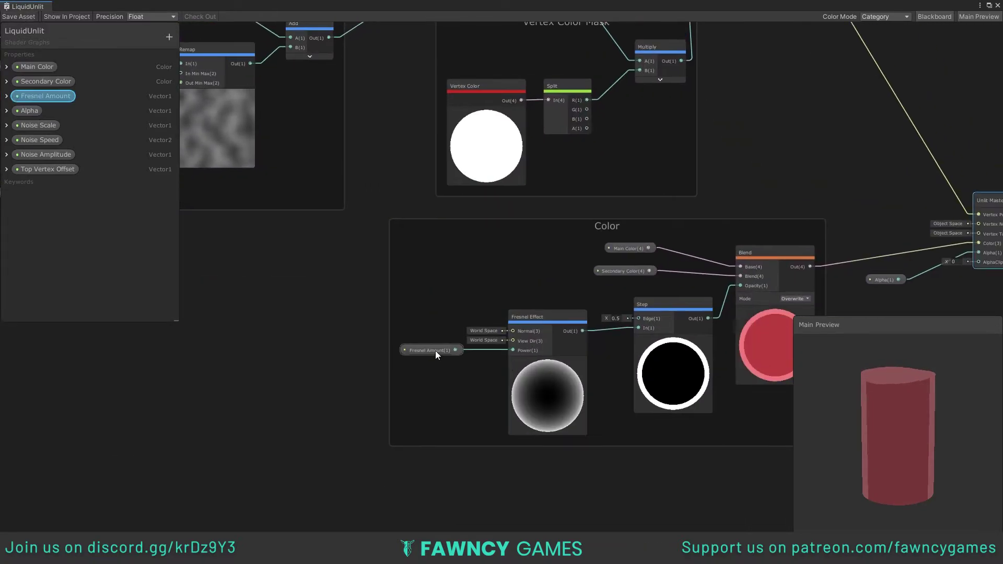
scroll(462, 275, "down", 2)
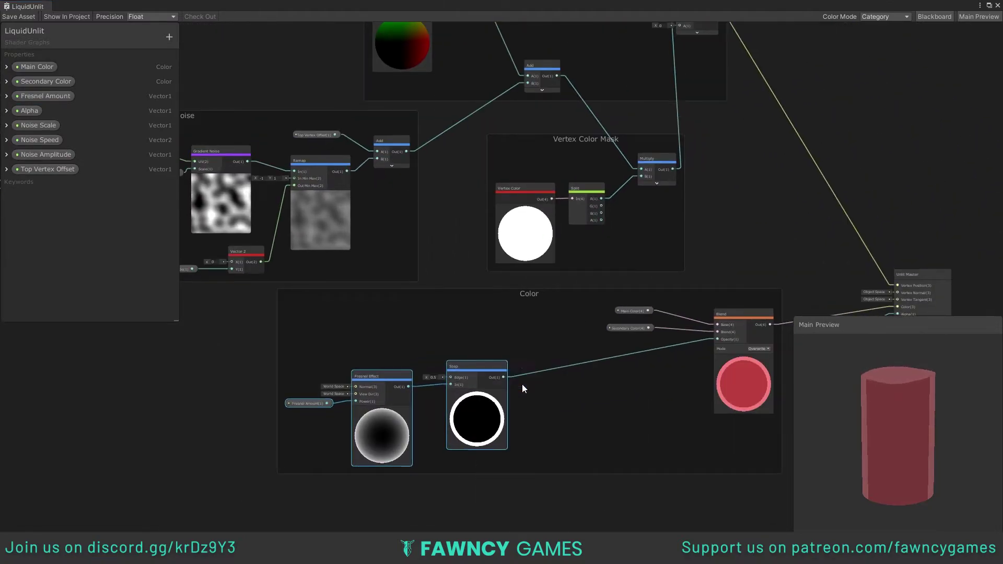
scroll(371, 201, "up", 2)
scroll(483, 217, "down", 2)
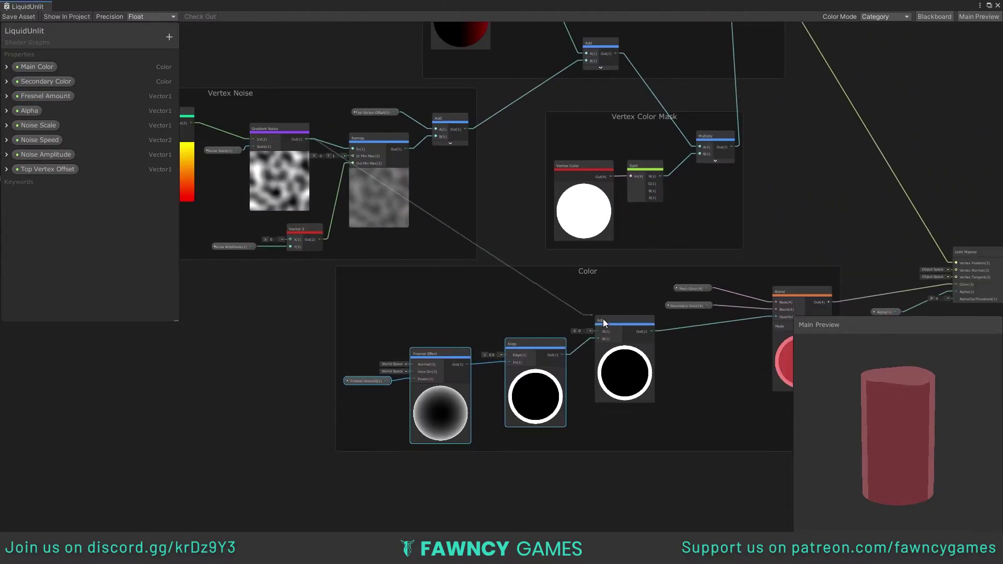
middle_click_drag(531, 268, 270, 151)
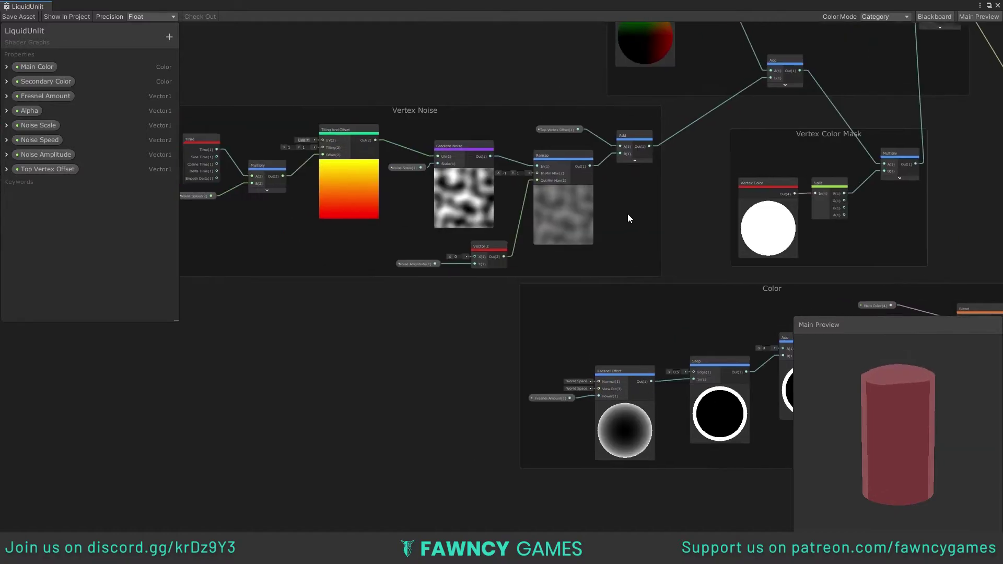
middle_click_drag(637, 281, 765, 348)
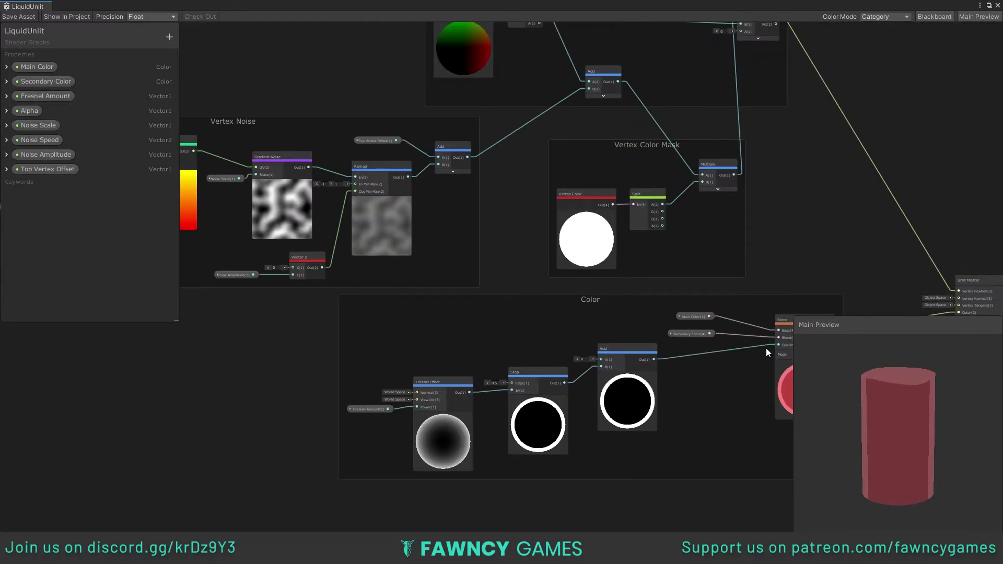
scroll(553, 222, "down", 2)
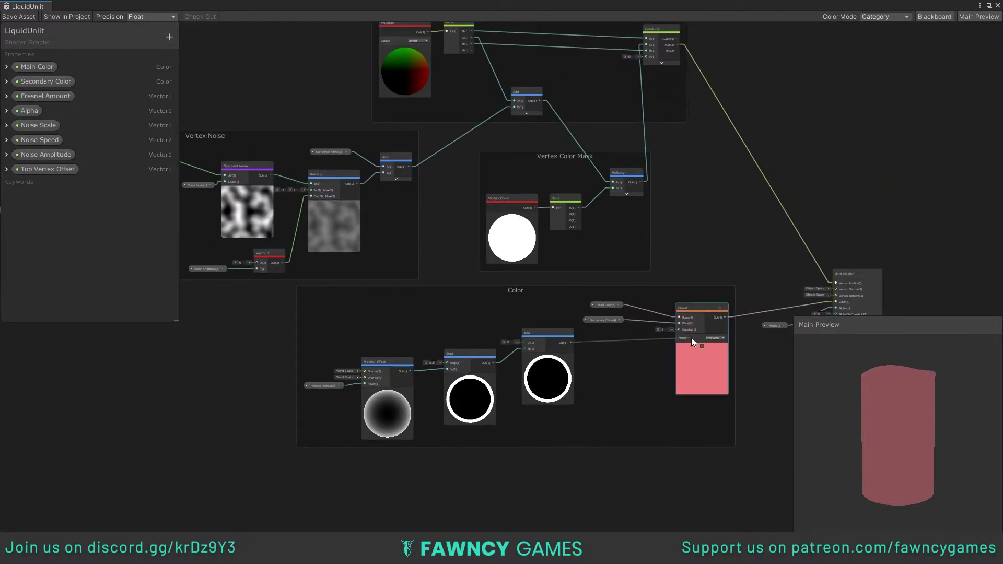
middle_click_drag(700, 268, 446, 210)
key("ctrl+v")
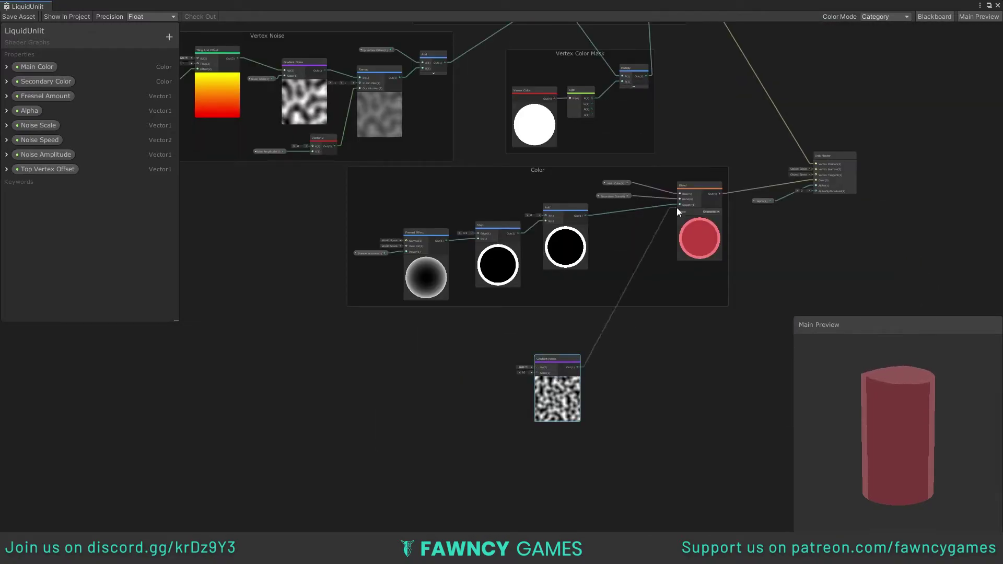
left_click_drag(676, 208, 680, 205)
Add a Tiling And Offset feeding the noise UV, with a Multiply driving its offset.
scroll(610, 326, "up", 3)
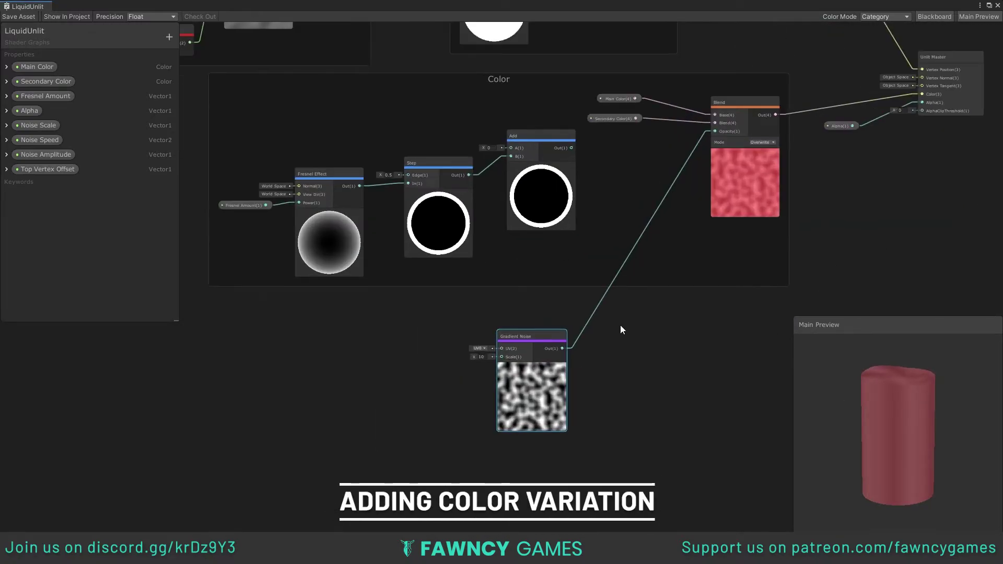
scroll(588, 320, "down", 3)
scroll(522, 319, "down", 1)
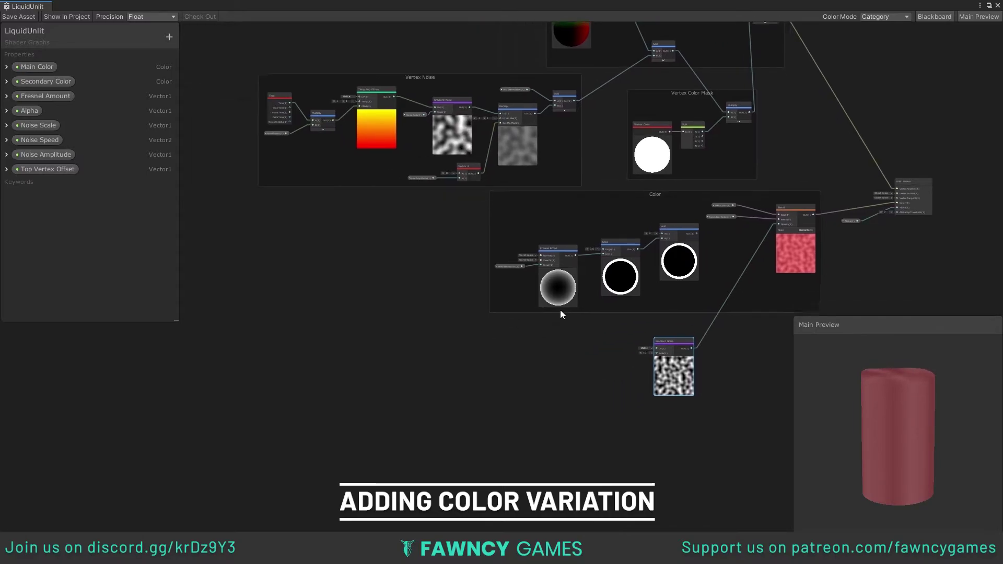
middle_click_drag(560, 313, 558, 295)
scroll(414, 272, "down", 2)
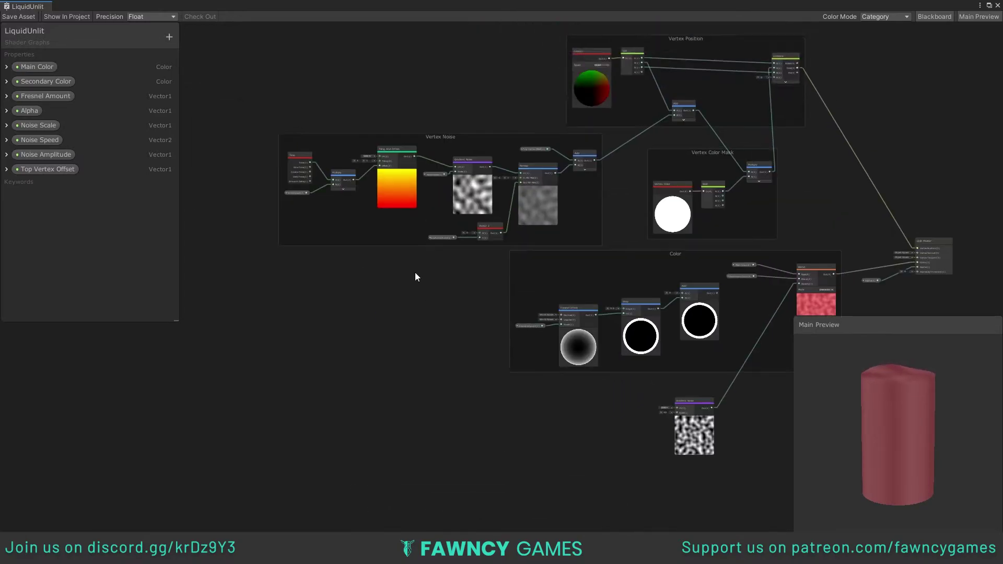
scroll(547, 383, "up", 4)
key("space")
type("tili")
key("Return")
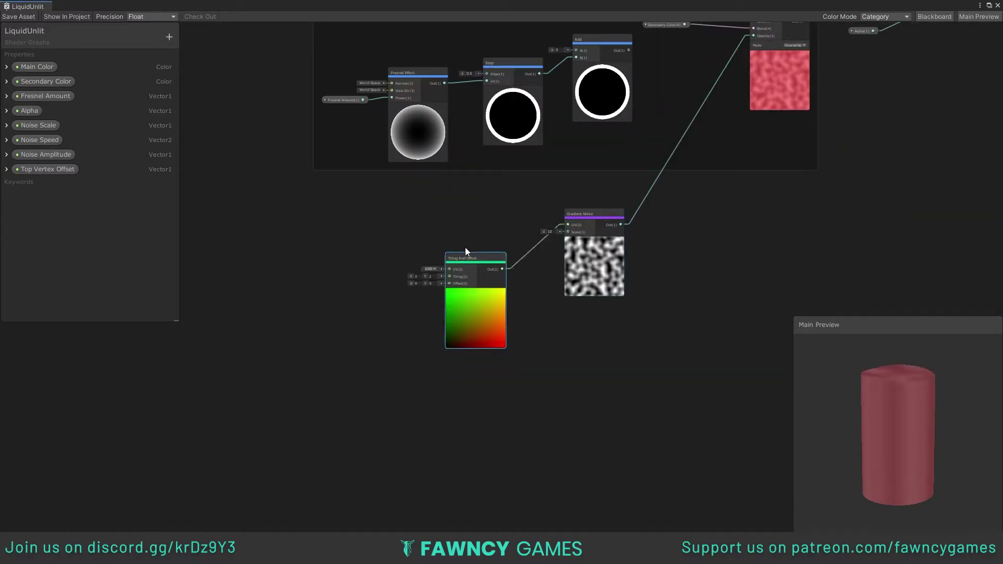
scroll(524, 329, "down", 2)
scroll(580, 444, "up", 4)
left_click_drag(636, 338, 457, 360)
type("mul")
key("Return")
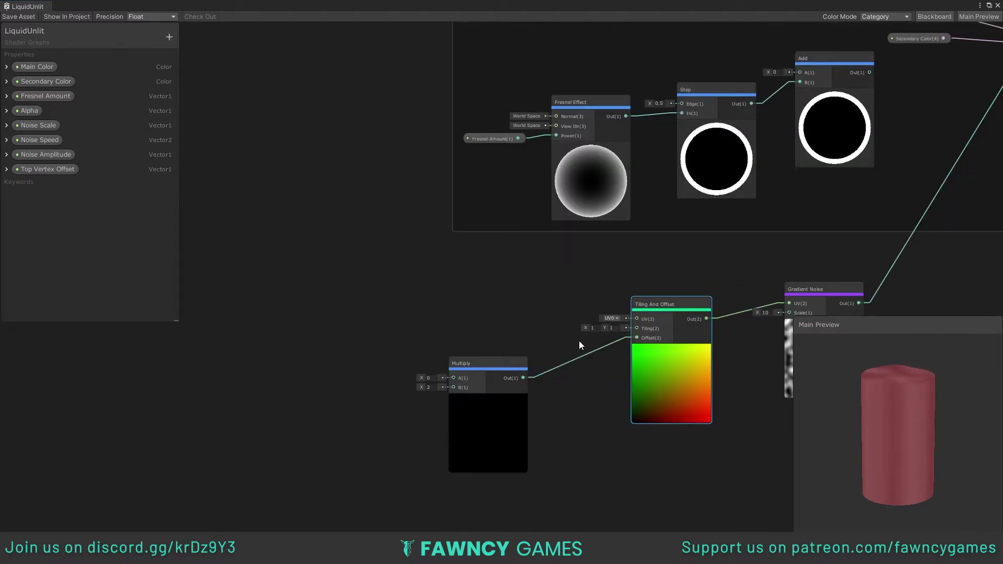
Add a Time node and feed Noise Speed into the Multiply's B input.
scroll(429, 380, "down", 1)
scroll(407, 275, "up", 1)
key("space")
type("time")
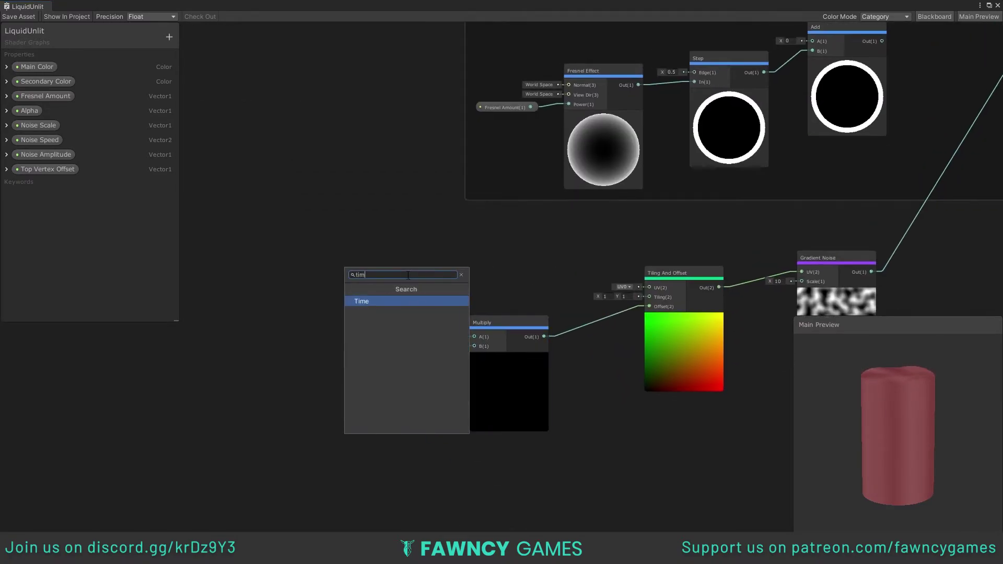
key("Return")
scroll(474, 336, "down", 1)
scroll(523, 334, "up", 1)
left_click_drag(566, 331, 434, 403)
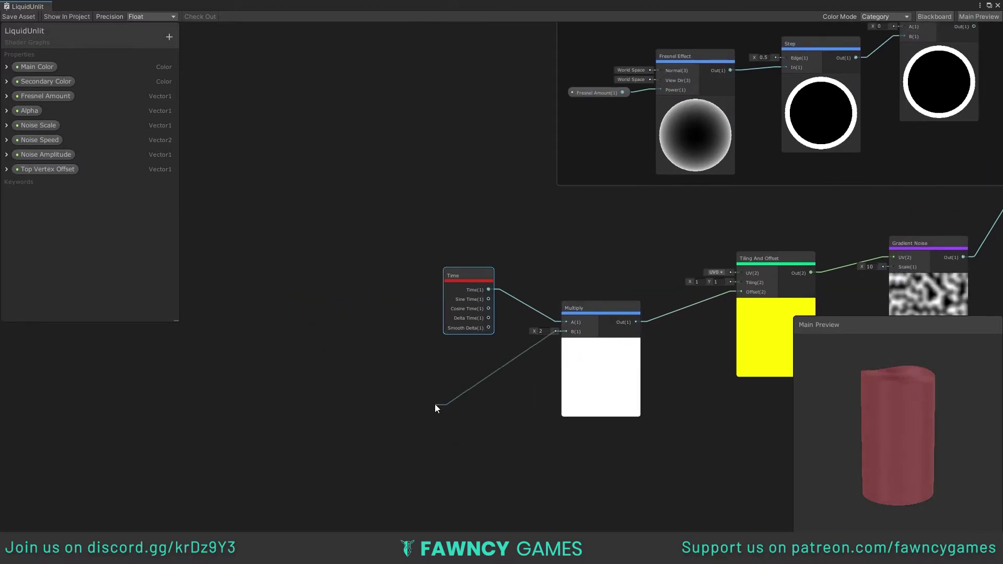
type("vector 2")
key("Return")
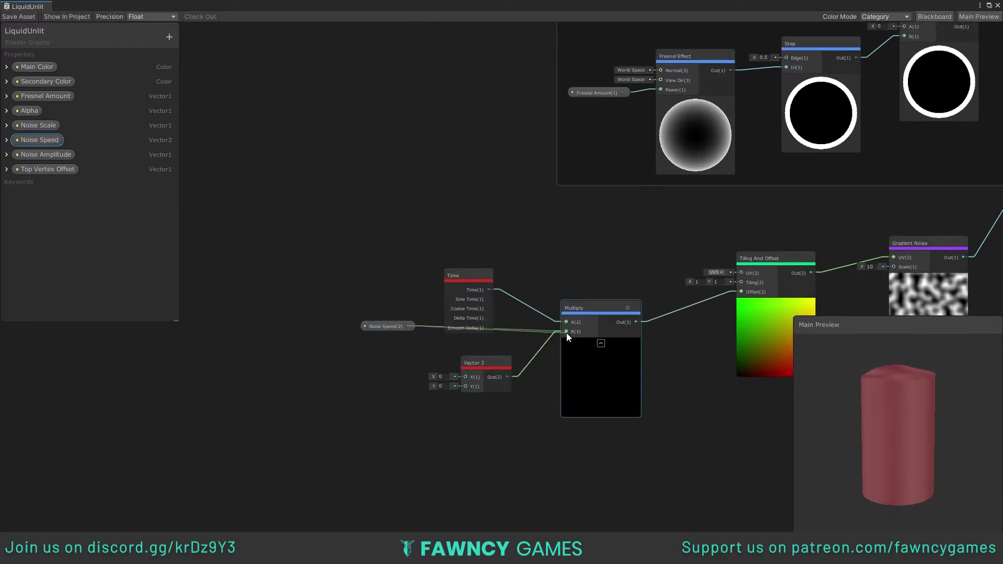
left_click_drag(407, 327, 431, 351)
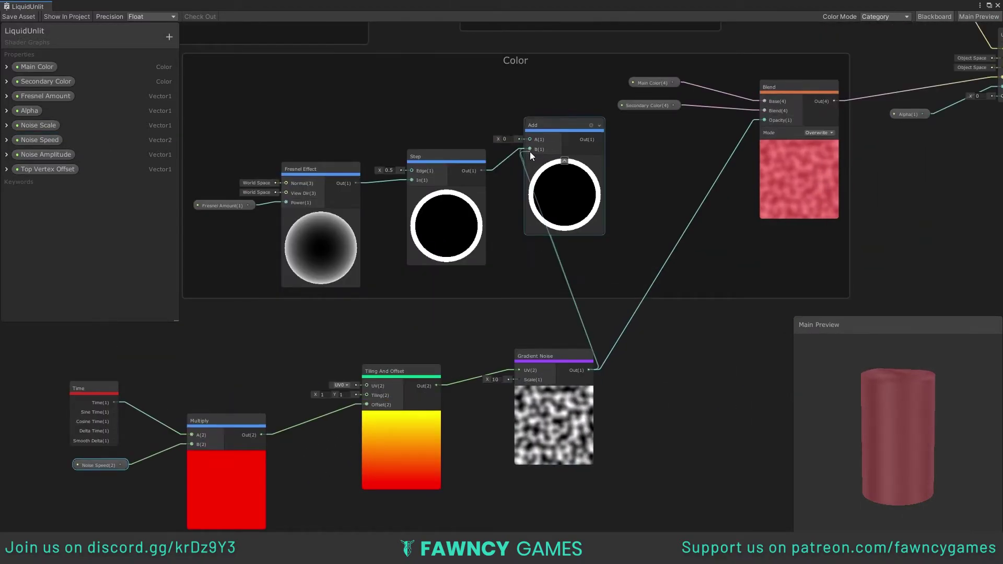
Add the second noise to the Fresnel result, then route the sum through Step into Blend's Opacity.
left_click_drag(589, 369, 532, 156)
middle_click_drag(528, 193, 618, 191)
left_click_drag(679, 145, 542, 157)
mouse_move(553, 155)
left_mouse_down()
mouse_move(687, 124)
mouse_move(566, 189)
left_mouse_up()
left_click_drag(454, 182, 539, 197)
left_click_drag(609, 197, 645, 148)
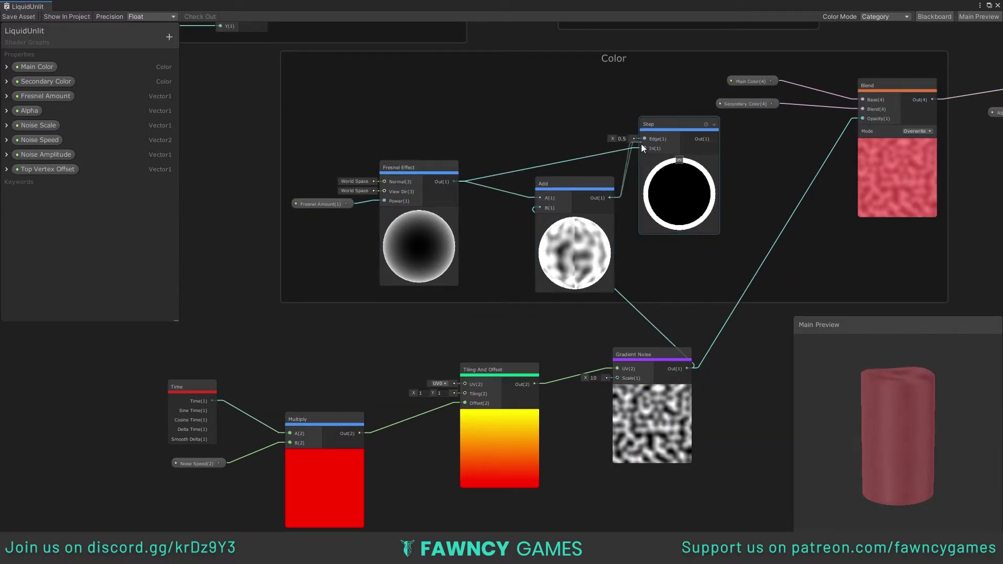
left_click_drag(714, 138, 862, 118)
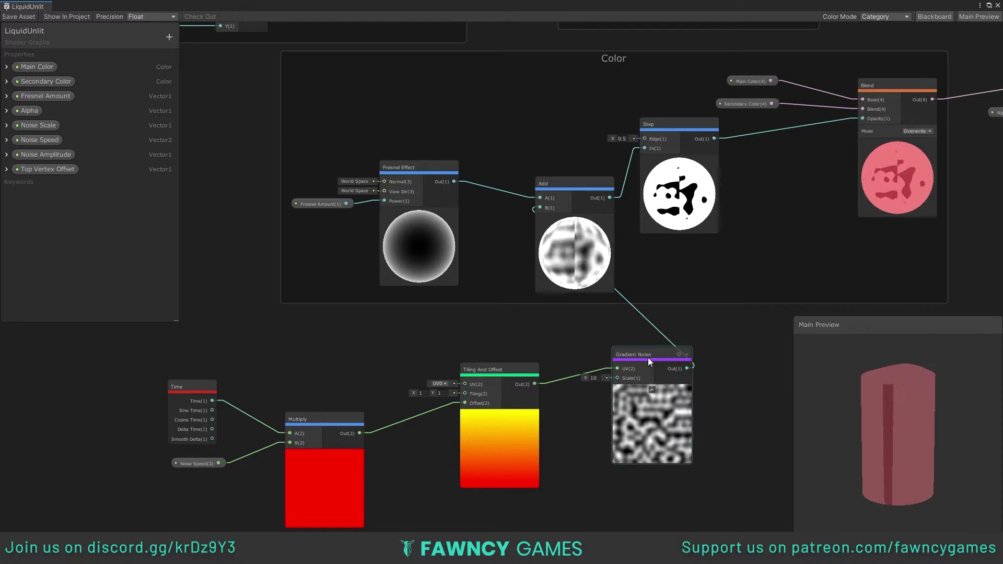
Tidy the Time, Noise Speed and Multiply nodes and connect Noise Scale to Gradient Noise's Scale.
left_click_drag(648, 357, 614, 372)
left_click_drag(326, 450, 364, 443)
left_click(364, 443)
left_click_drag(158, 370, 224, 486)
left_click_drag(198, 388, 336, 385)
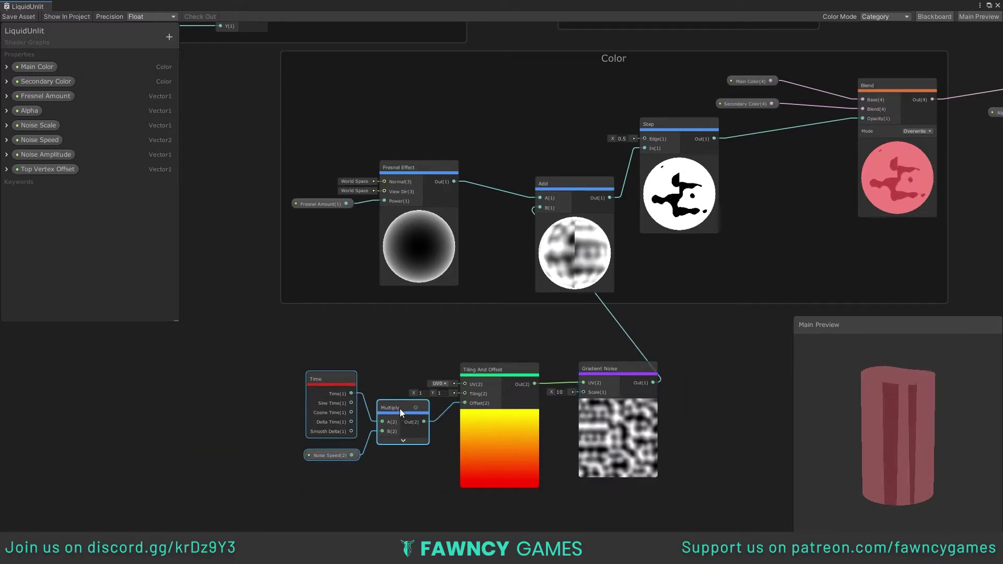
scroll(493, 371, "down", 5)
scroll(459, 324, "up", 3)
mouse_move(38, 125)
left_mouse_down()
mouse_move(386, 450)
mouse_move(434, 351)
left_mouse_up()
left_click_drag(387, 450, 402, 362)
middle_click_drag(424, 381, 535, 496)
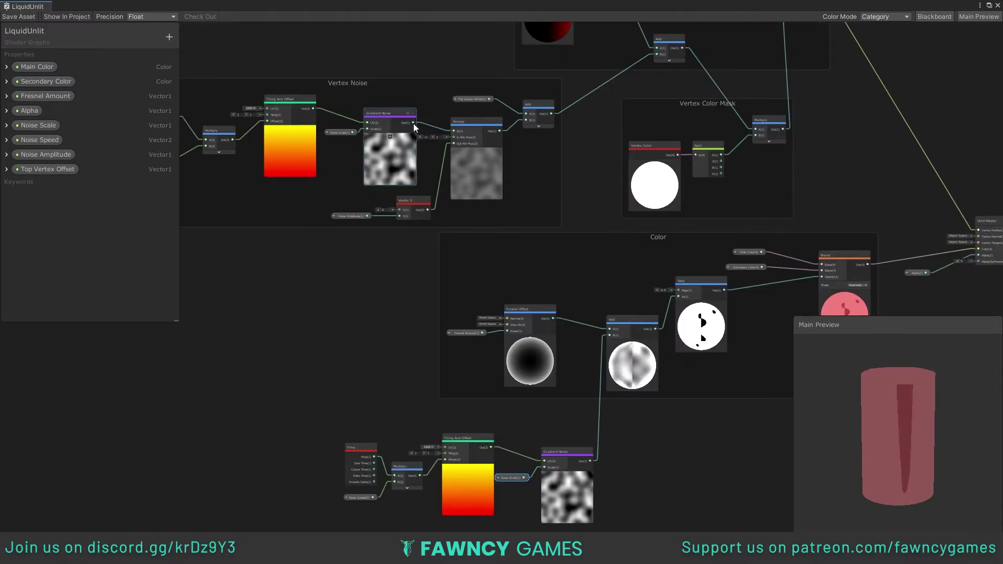
Save the shader graph asset.
key("space")
key("Escape")
scroll(565, 349, "up", 3)
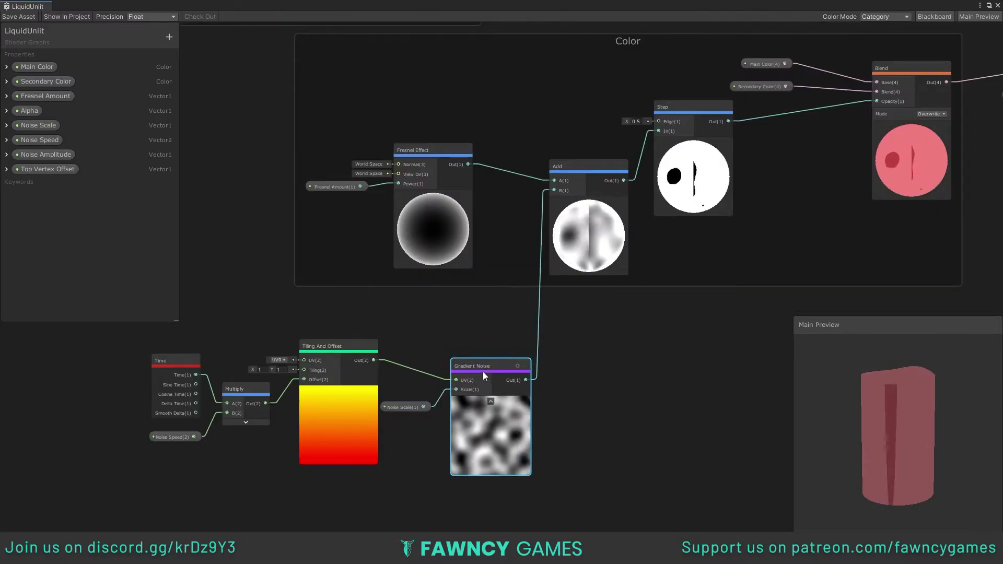
left_click(19, 18)
scroll(397, 214, "down", 2)
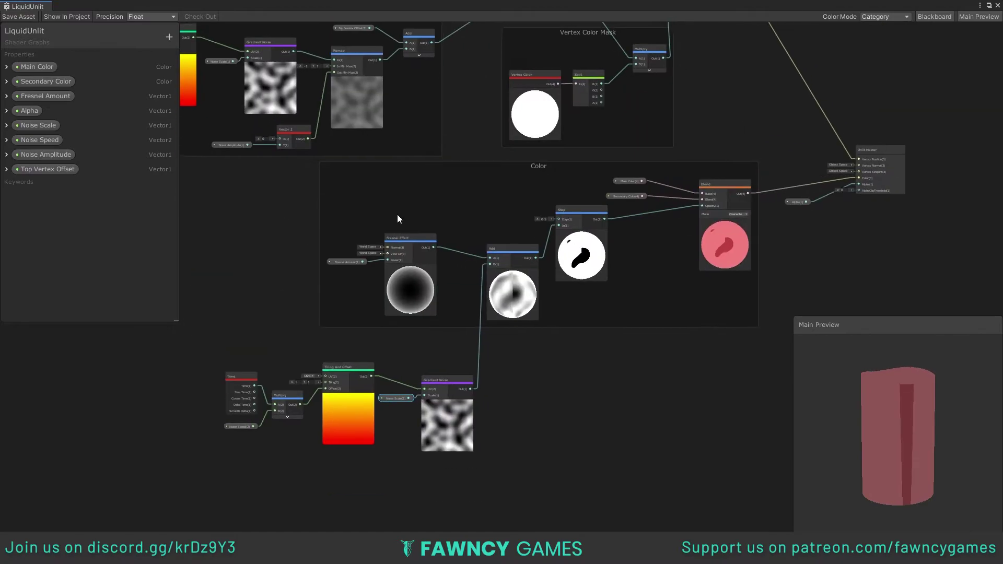
Multiply the Gradient Noise by Split's R channel and feed the result into Add's B input.
left_click_drag(478, 387, 527, 394)
left_click(526, 406)
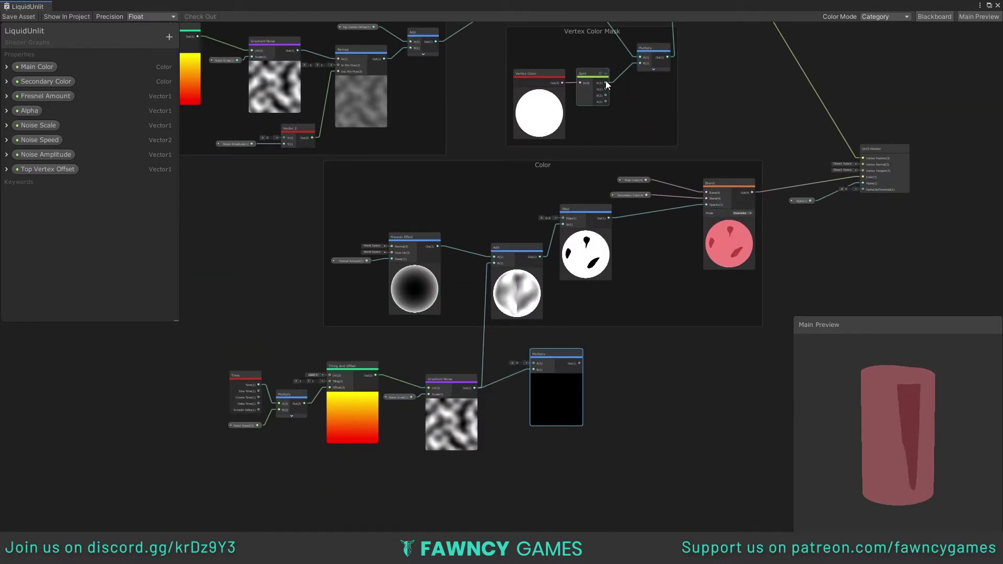
mouse_move(606, 82)
left_mouse_down()
mouse_move(532, 363)
mouse_move(493, 263)
left_mouse_up()
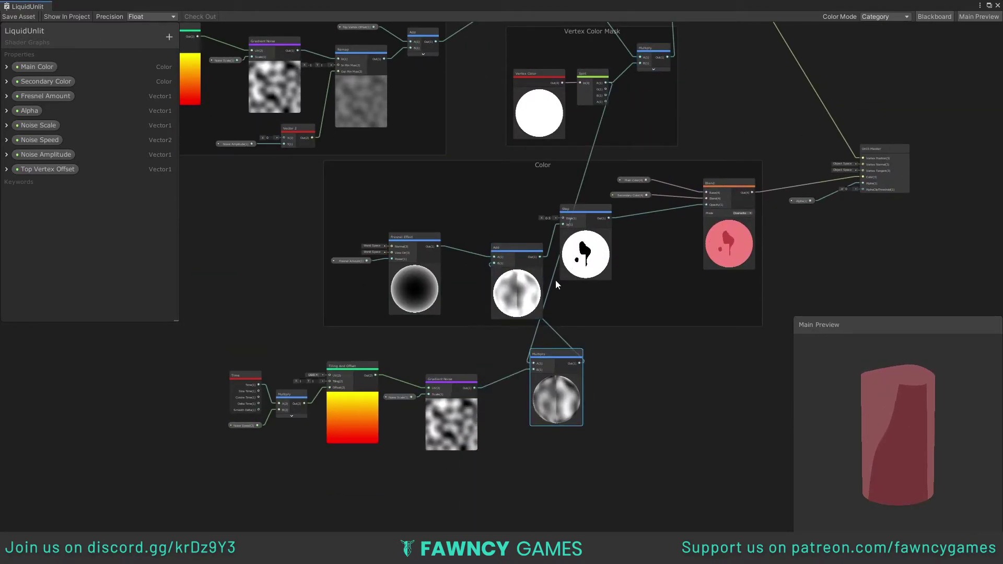
mouse_move(909, 457)
left_mouse_down()
mouse_move(909, 478)
mouse_move(960, 458)
mouse_move(909, 394)
left_mouse_up()
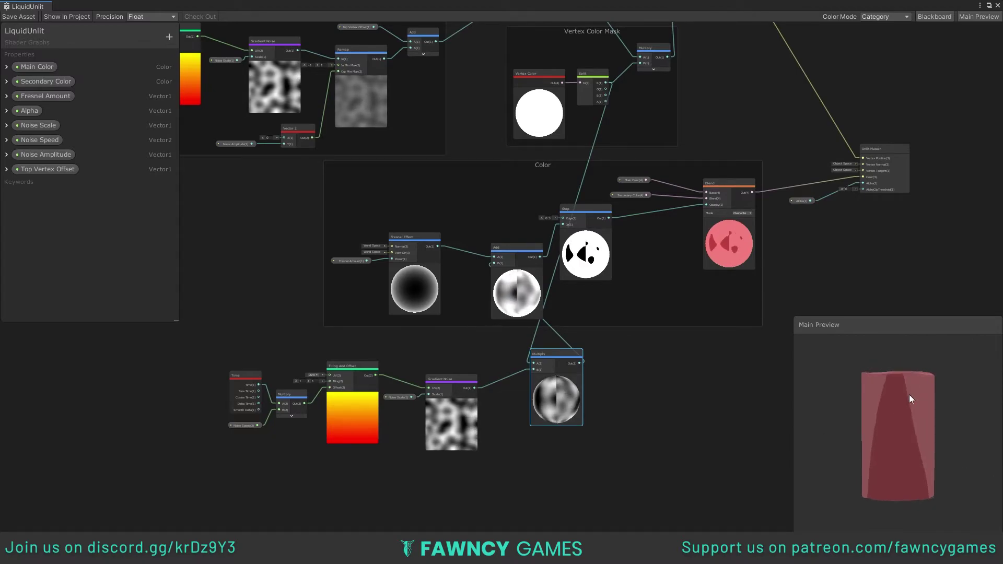
mouse_move(554, 351)
left_mouse_down()
mouse_move(523, 348)
mouse_move(546, 362)
left_mouse_up()
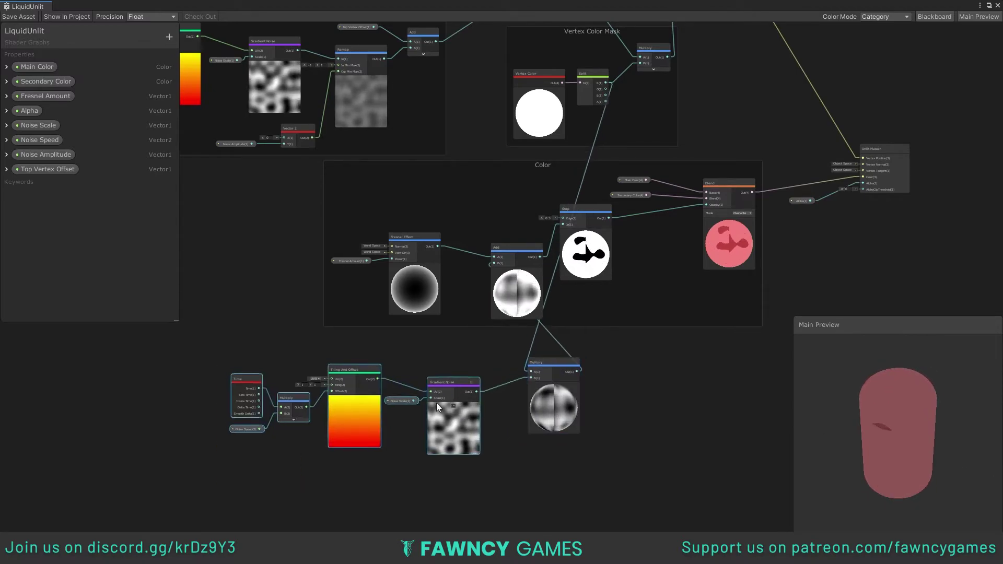
left_click_drag(436, 403, 418, 477)
Add a duplicate Vertex Color node feeding a new Split node, and shift the noise chain left.
key("ctrl+v")
left_click_drag(374, 368, 333, 355)
mouse_move(338, 353)
left_mouse_down()
mouse_move(531, 371)
mouse_move(458, 367)
left_mouse_up()
type("split")
key("Return")
middle_click_drag(458, 362, 544, 450)
left_click_drag(476, 423, 418, 416)
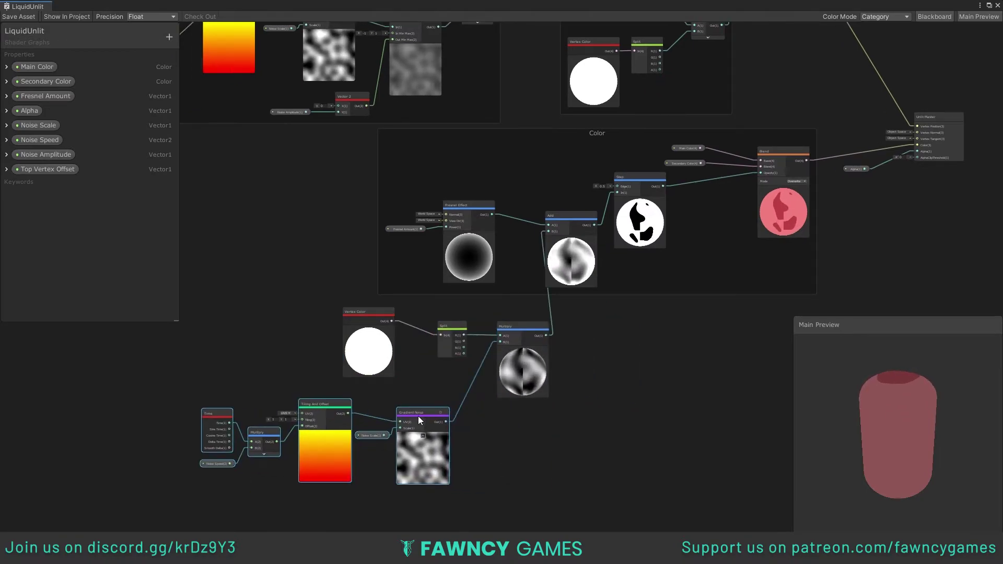
left_click_drag(342, 311, 314, 309)
Collapse the Multiply node and rearrange the Add and Step nodes.
left_click(494, 332)
scroll(553, 272, "up", 3)
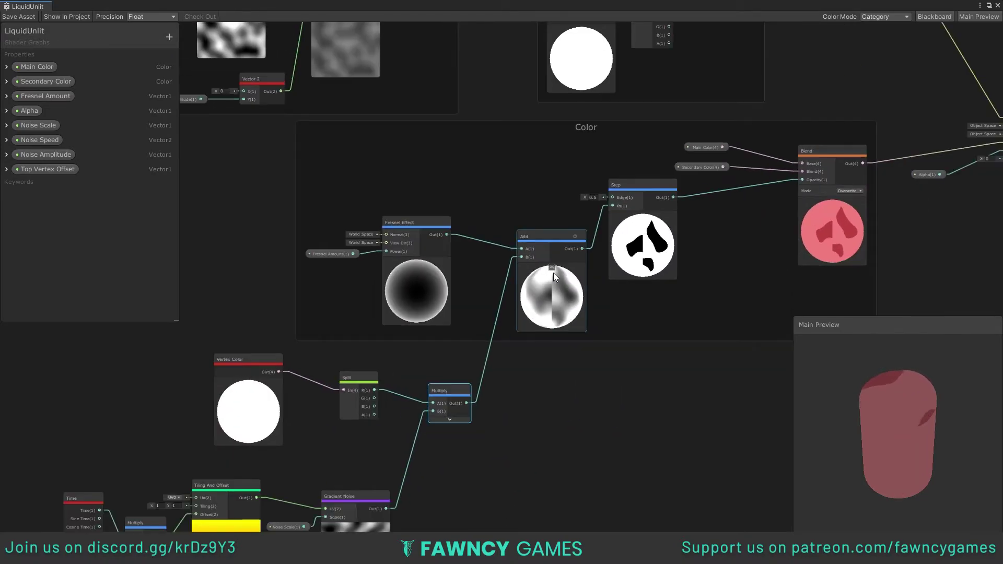
middle_click_drag(553, 272, 509, 203)
left_click_drag(509, 203, 647, 217)
left_click_drag(577, 199, 503, 192)
Create a Step from the Multiply output and route Add into the Blend opacity.
left_click_drag(638, 212, 638, 238)
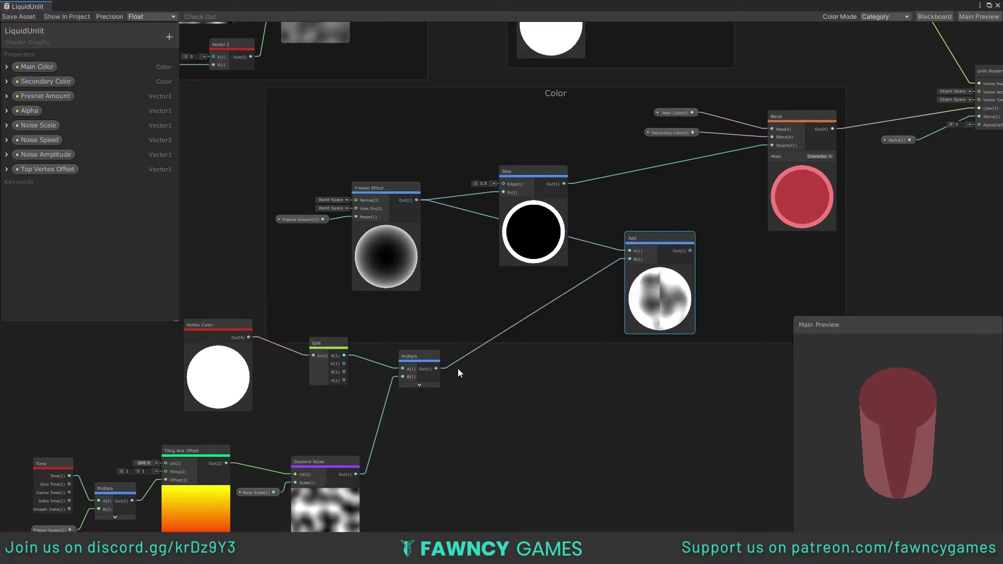
left_click_drag(436, 368, 478, 369)
type("step")
key("Return")
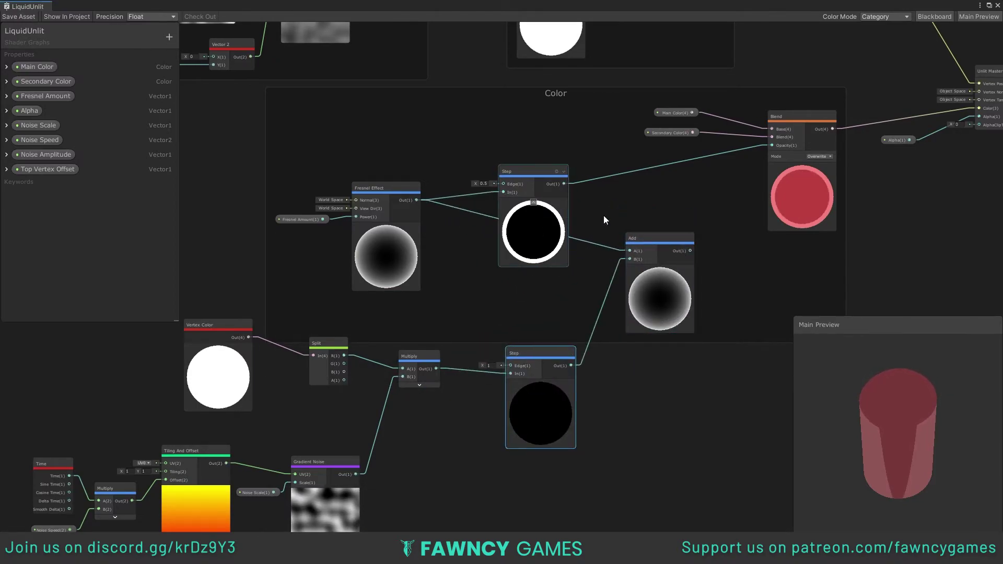
left_click_drag(690, 251, 772, 145)
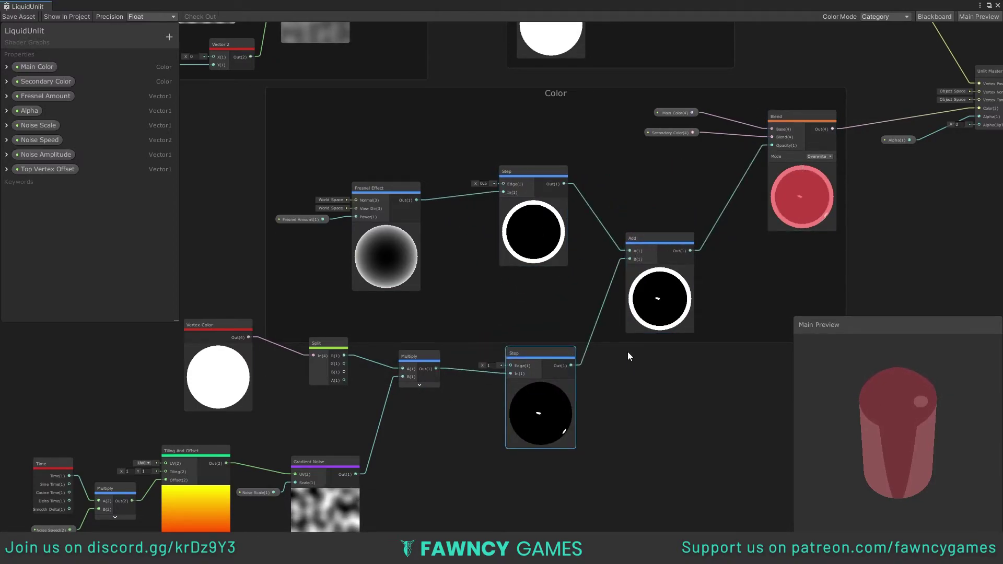
left_click_drag(482, 366, 469, 366)
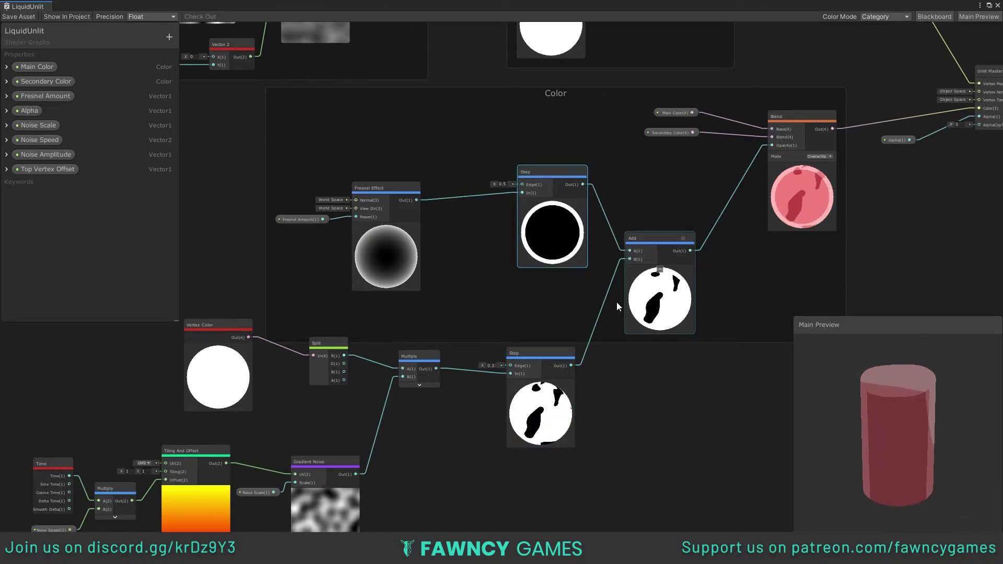
Undo the wiring changes and set the new Step's edge to about 0.5.
key("ctrl+z")
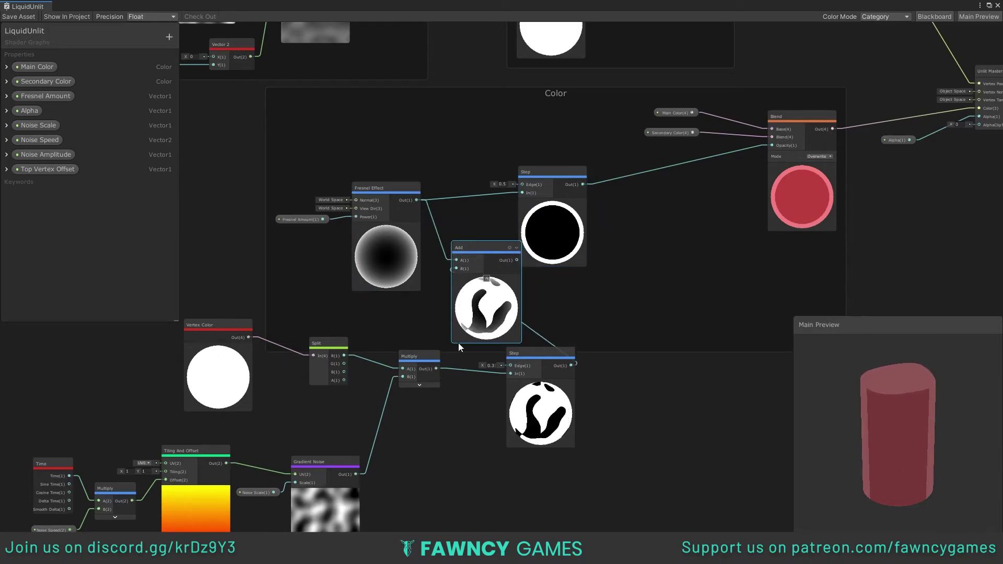
key("ctrl+z")
key("ctrl+z")
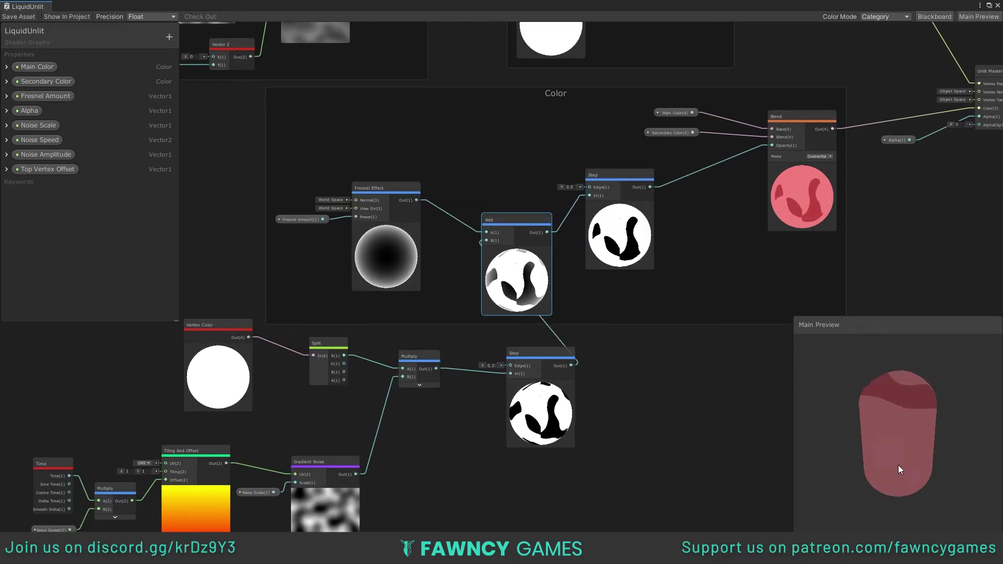
left_click_drag(482, 368, 486, 368)
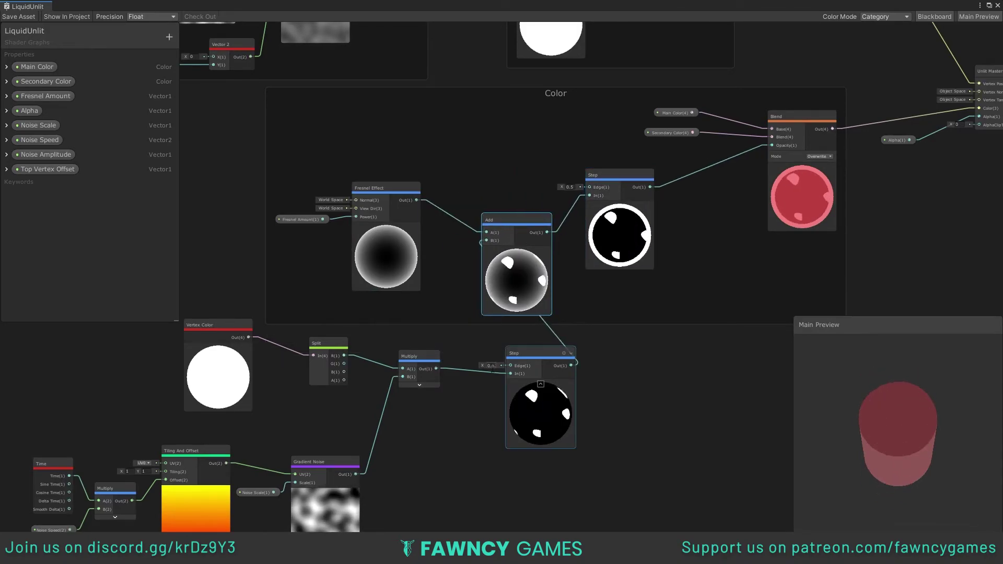
middle_click_drag(486, 368, 580, 350)
left_click_drag(579, 350, 523, 315)
scroll(523, 316, "up", 3)
Add a Vector1 property 'Gradient Color Step' with default 0.5 and place it in the graph.
left_click(169, 36)
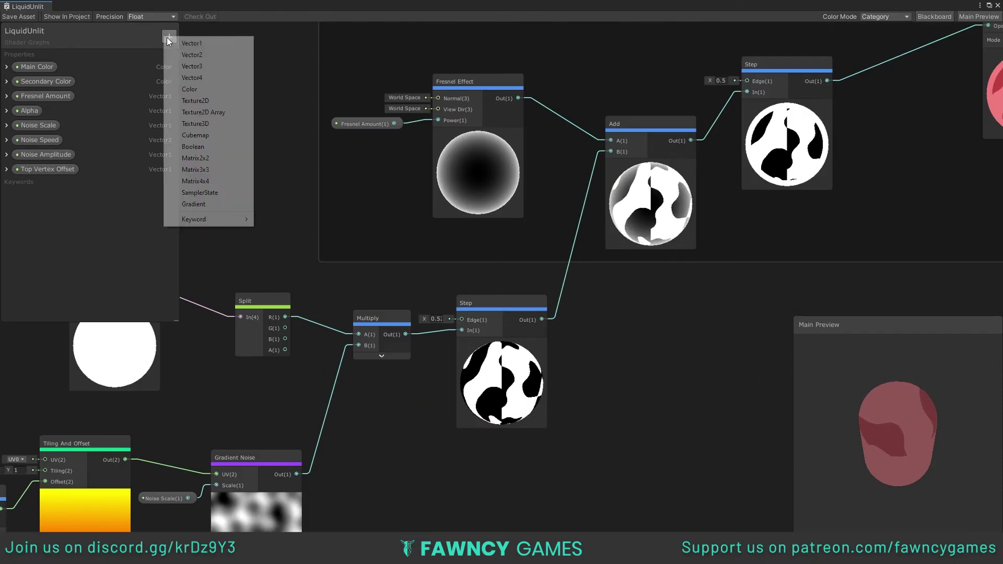
left_click(191, 40)
type("Gradient Color Step")
key("Return")
left_click(105, 222)
type("0.5")
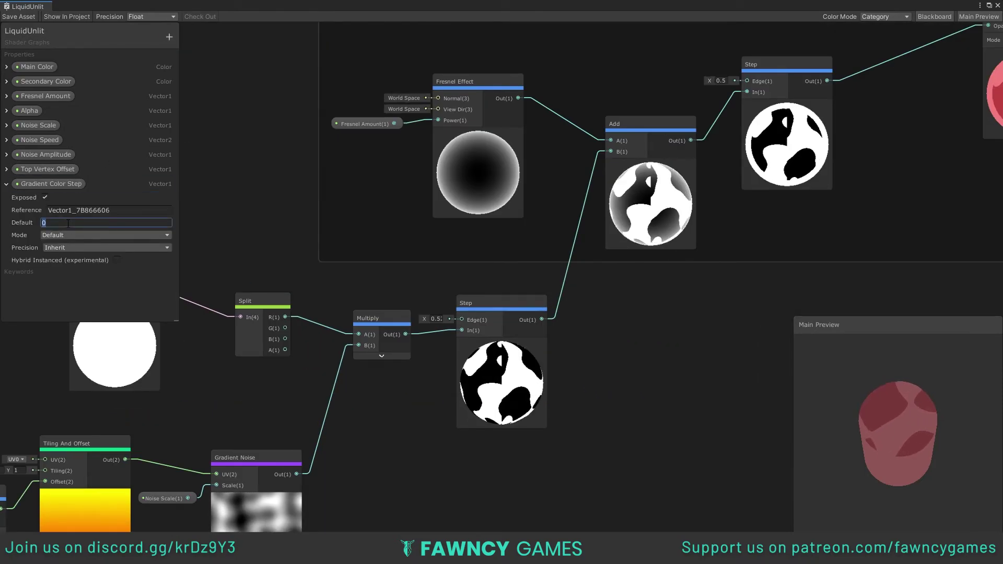
left_click(78, 235)
mouse_move(80, 183)
left_mouse_down()
mouse_move(80, 99)
mouse_move(454, 290)
mouse_move(461, 320)
left_mouse_up()
scroll(425, 293, "down", 5)
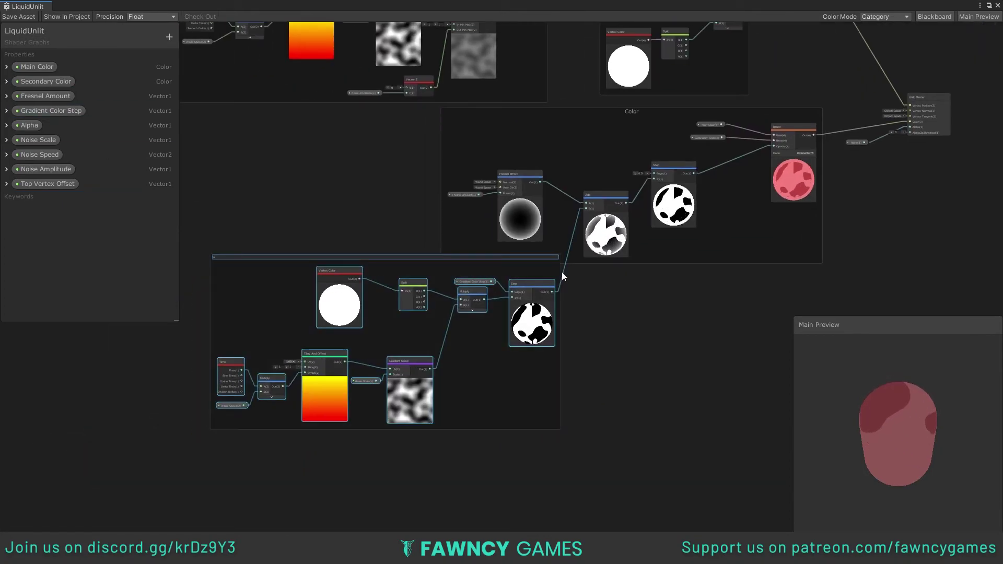
left_click_drag(500, 287, 487, 308)
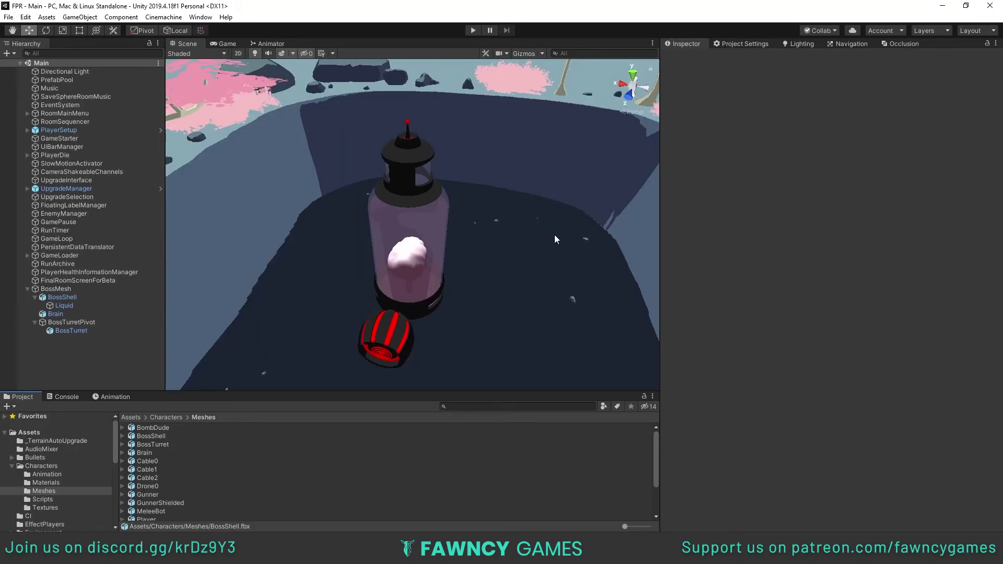
Lower the liquid's Alpha to 0.5 and set Gradient Color Step to about 0.57.
left_click_drag(555, 233, 463, 242, "alt")
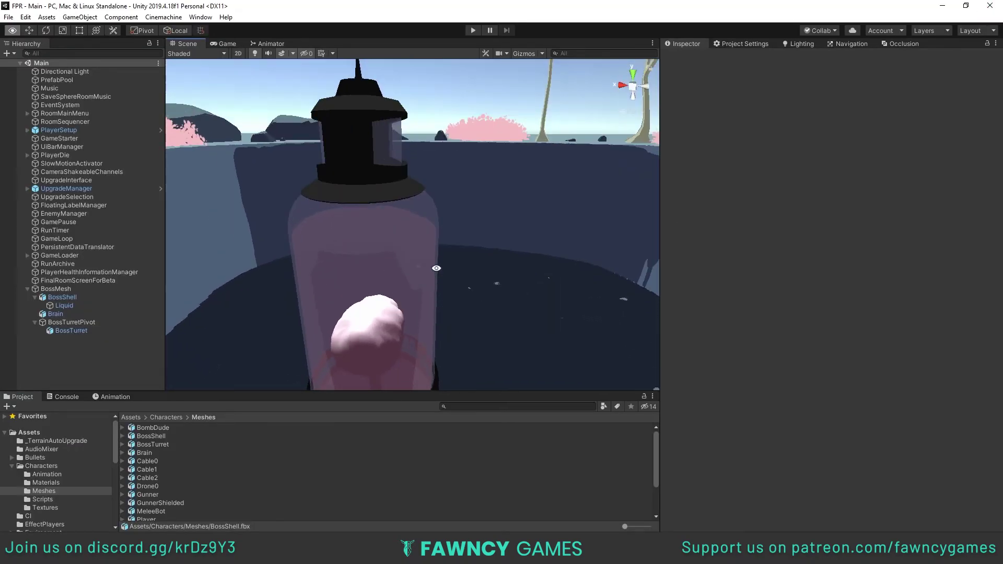
left_click_drag(949, 311, 936, 313)
key("f")
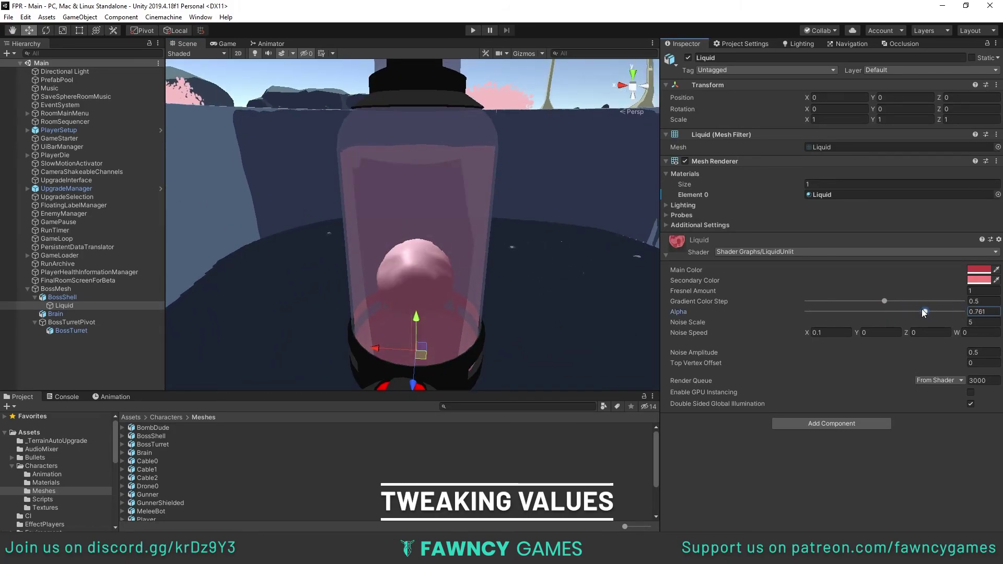
left_click_drag(884, 301, 798, 297)
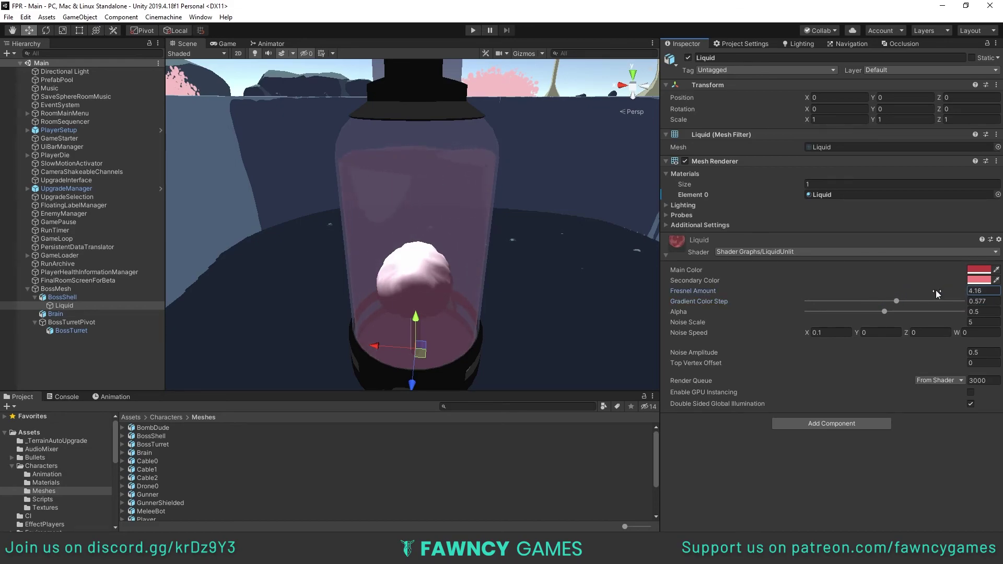
left_click_drag(574, 209, 857, 296, "alt")
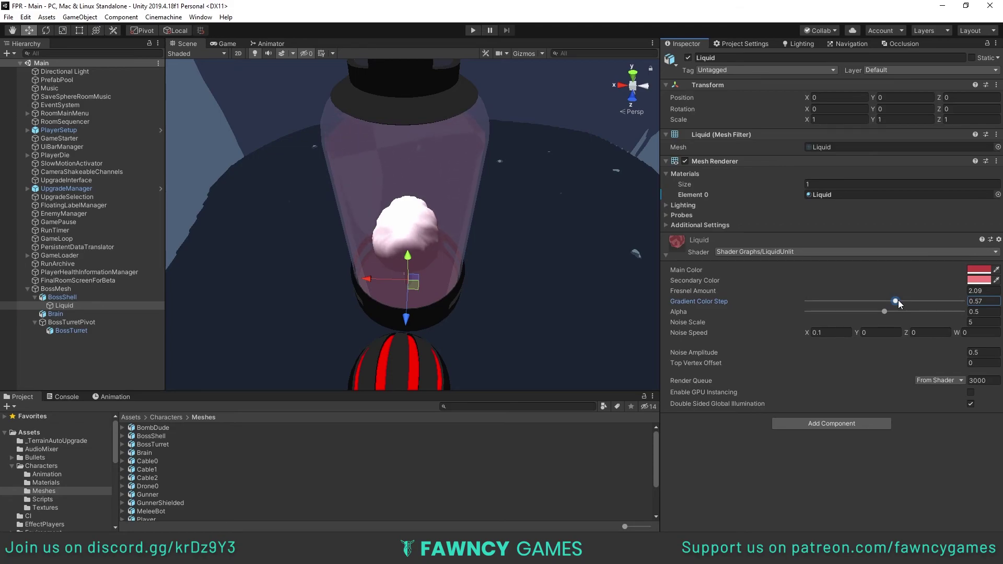
Raise Noise Amplitude to 1.5 and set Top Vertex Offset to -0.93 for wavier liquid.
left_click_drag(896, 301, 895, 301)
left_click_drag(887, 347, 914, 353)
left_click_drag(642, 292, 570, 251, "alt")
left_click_drag(913, 352, 888, 353)
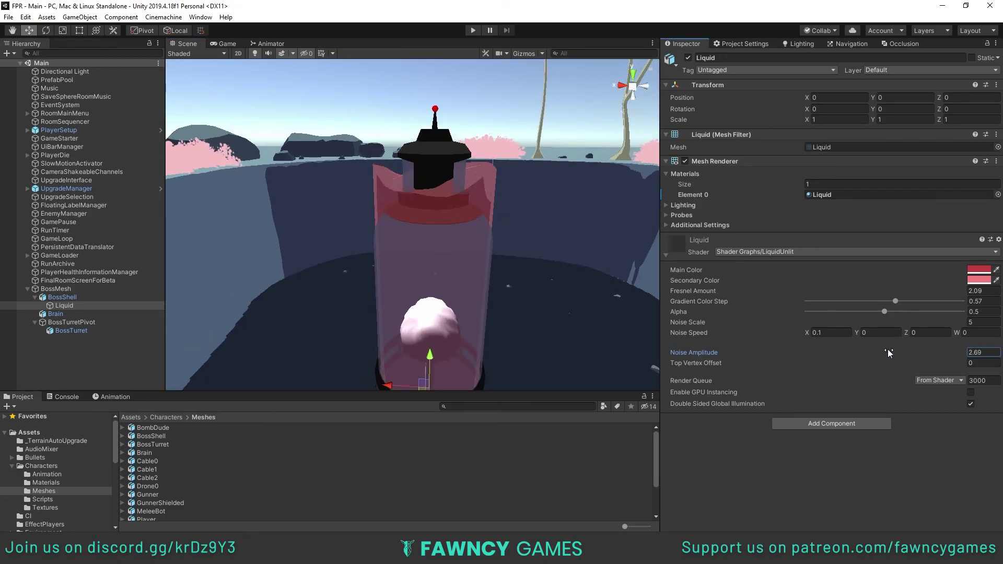
key("f")
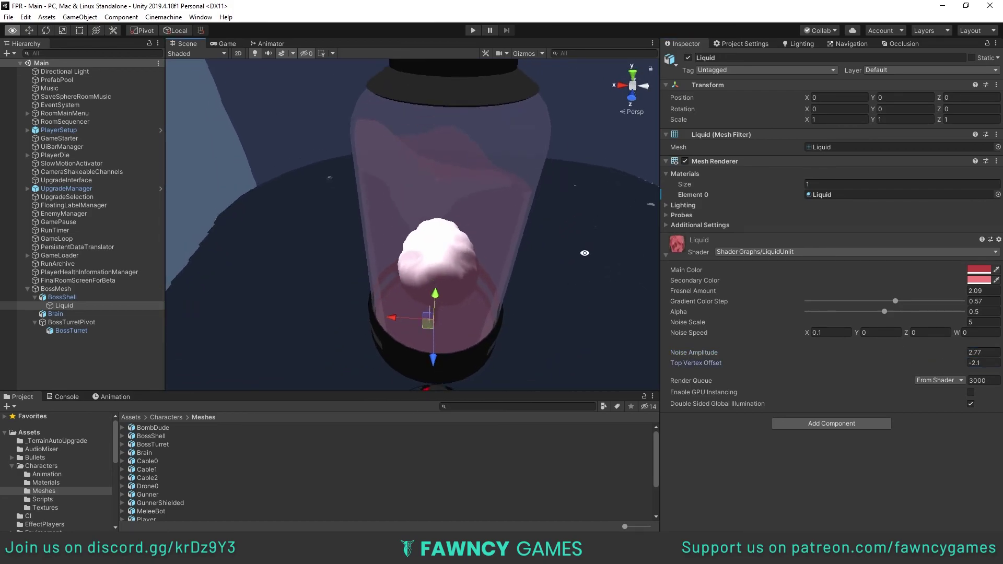
left_click_drag(935, 362, 948, 362)
mouse_move(522, 209)
left_mouse_down("alt")
mouse_move(445, 159)
mouse_move(365, 172)
left_mouse_up("alt")
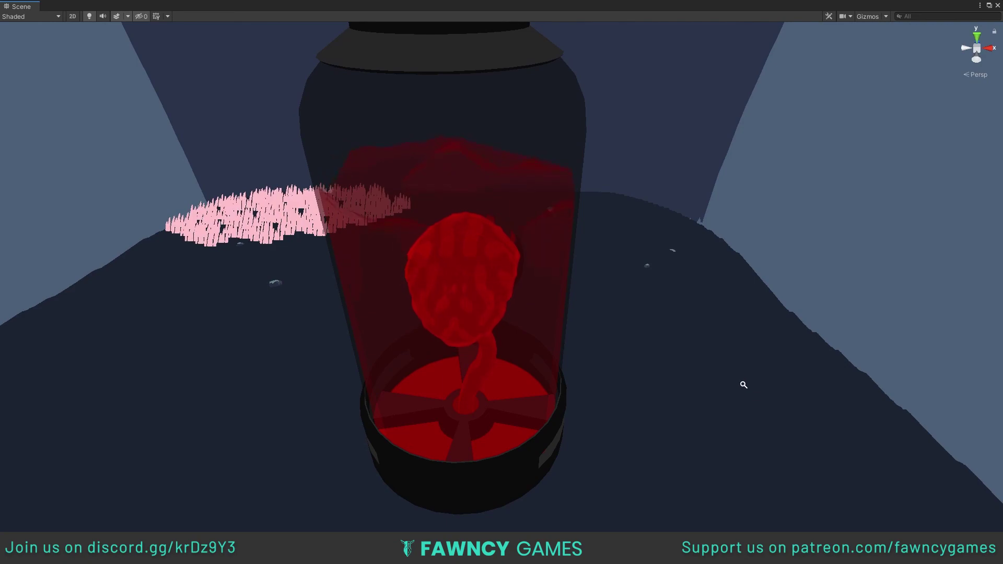
scroll(744, 385, "down", 5)
middle_click_drag(582, 403, 543, 468)
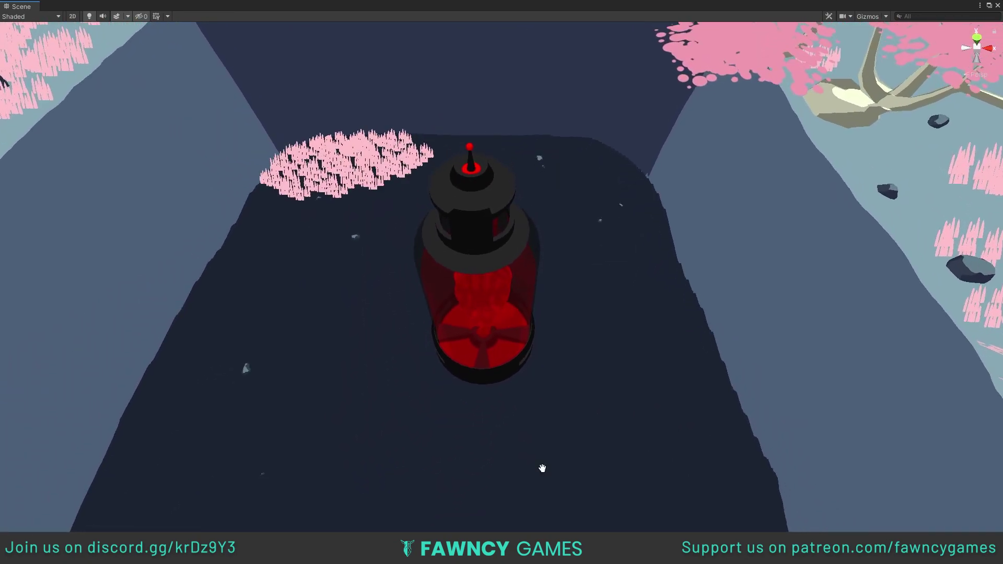
scroll(585, 434, "up", 5)
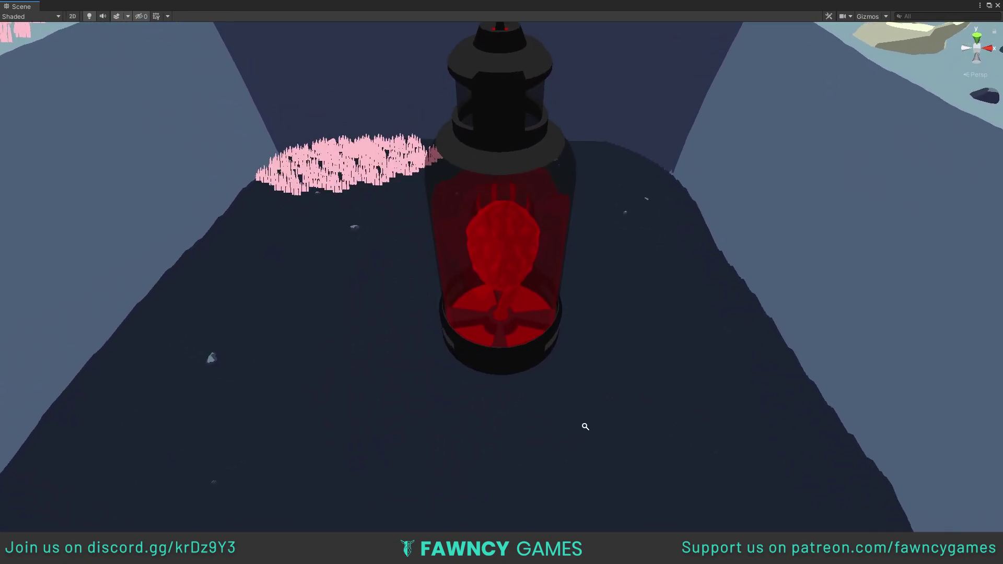
left_click_drag(585, 426, 682, 417, "alt")
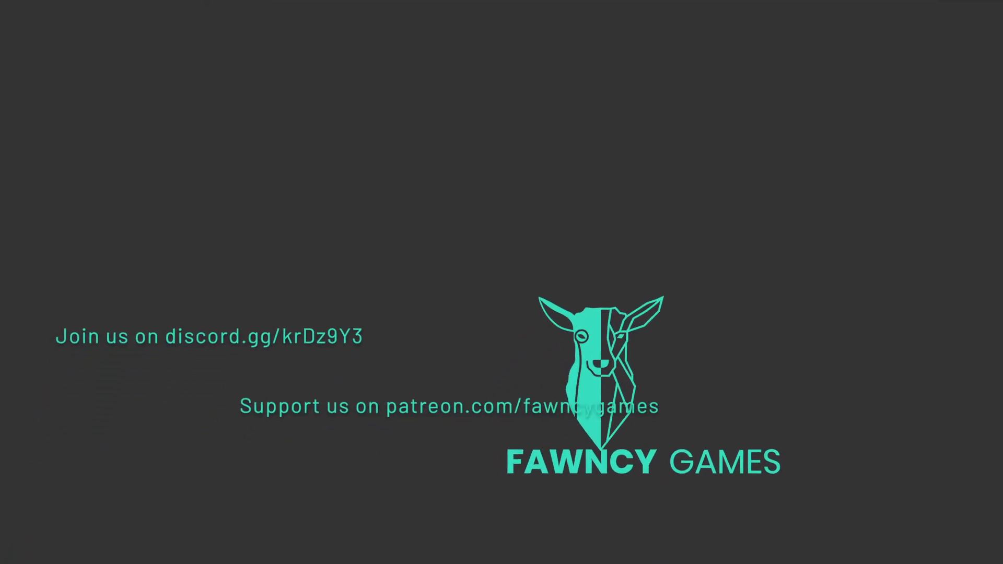